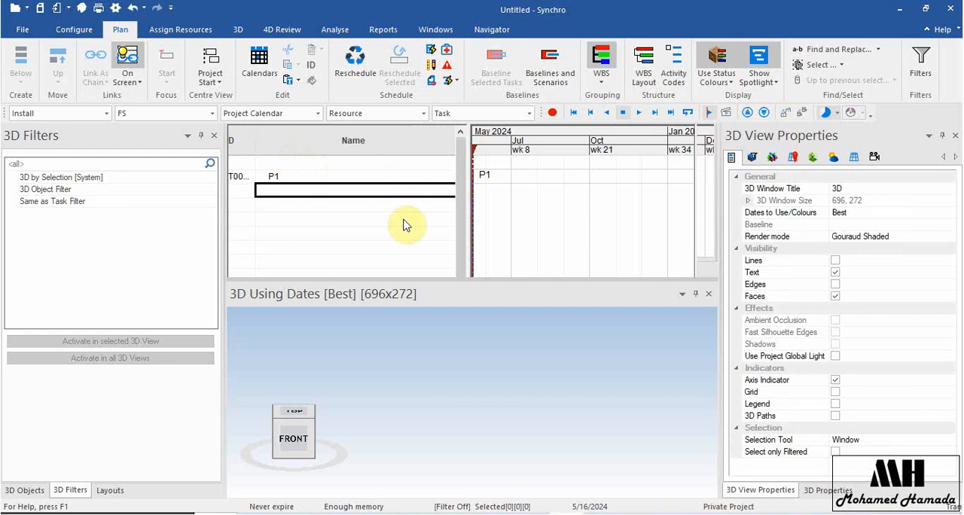
Move task P1 in the Gantt chart with the Cannot Reschedule constraint, and widen the task table to show the Duration column.
{"action": "mouse_move", "coordinate": [473, 172]}
{"action": "left_mouse_down"}
{"action": "mouse_move", "coordinate": [556, 168]}
{"action": "mouse_move", "coordinate": [448, 168]}
{"action": "mouse_move", "coordinate": [464, 175]}
{"action": "left_mouse_up"}
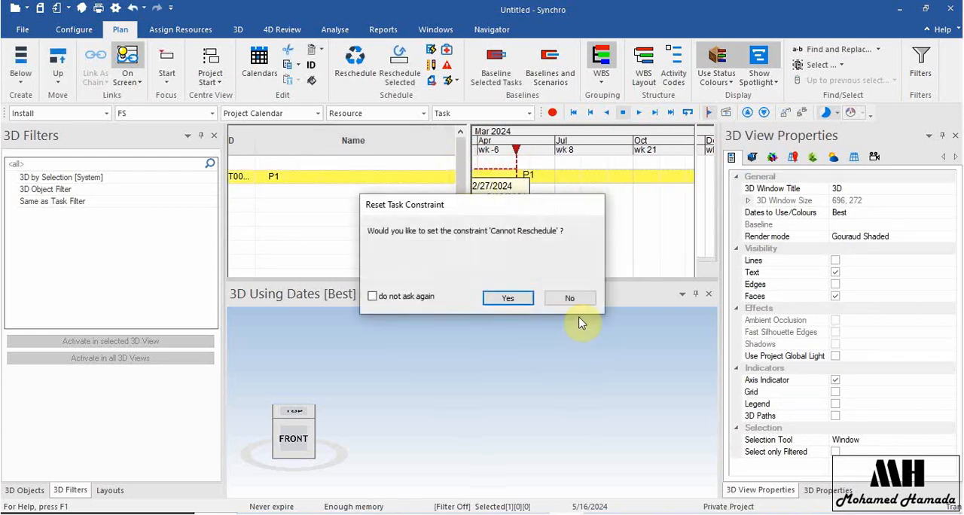
{"action": "left_click", "coordinate": [514, 298]}
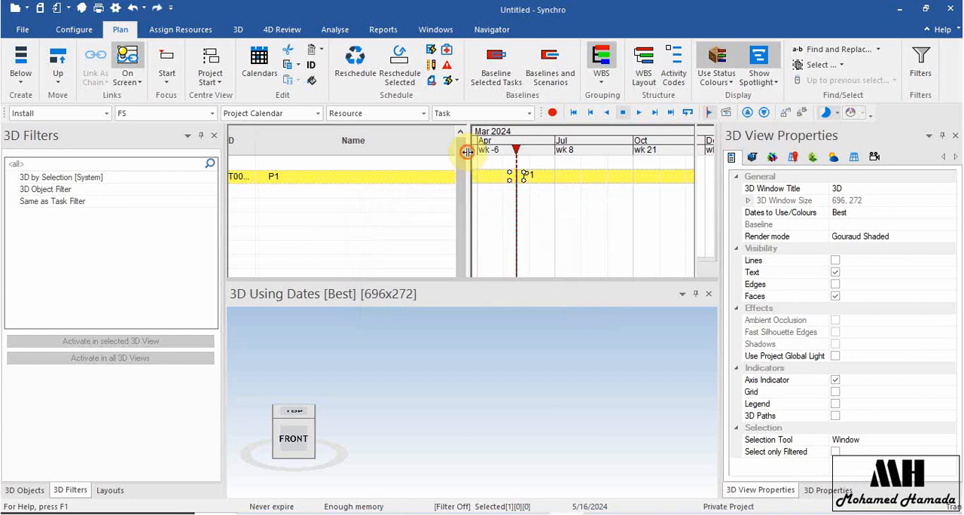
{"action": "left_click_drag", "start_coordinate": [467, 152], "coordinate": [533, 152]}
Delete task P1 from the task table and confirm its removal.
{"action": "left_click", "coordinate": [320, 175]}
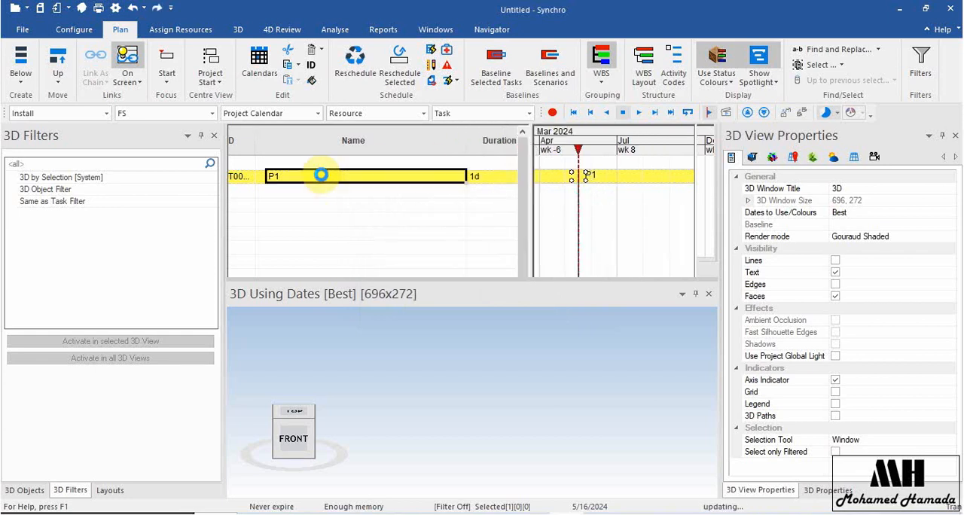
{"action": "right_click", "coordinate": [323, 176]}
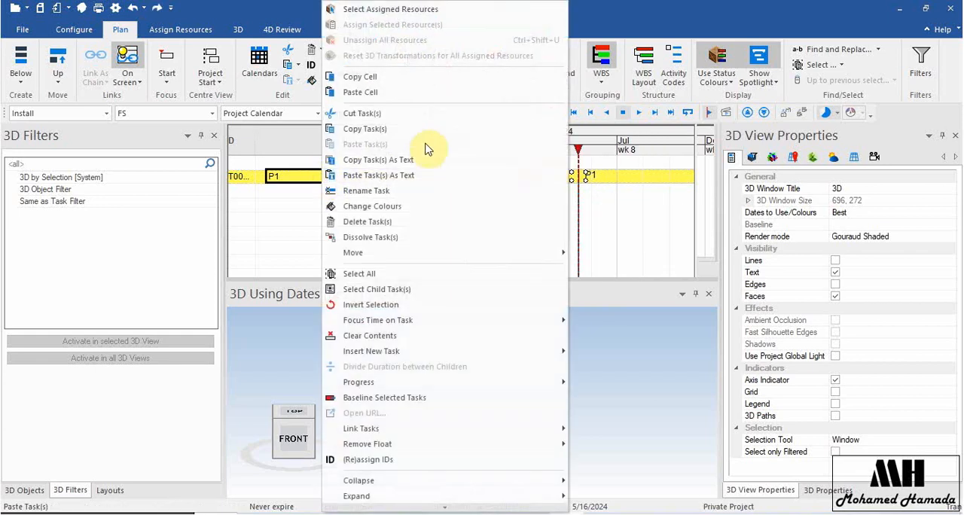
{"action": "left_click", "coordinate": [425, 224]}
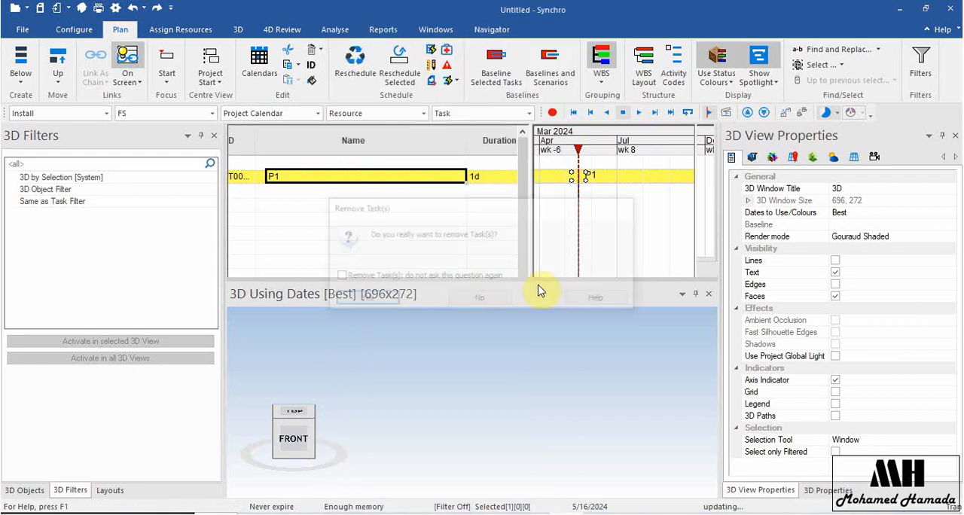
{"action": "left_click", "coordinate": [365, 300]}
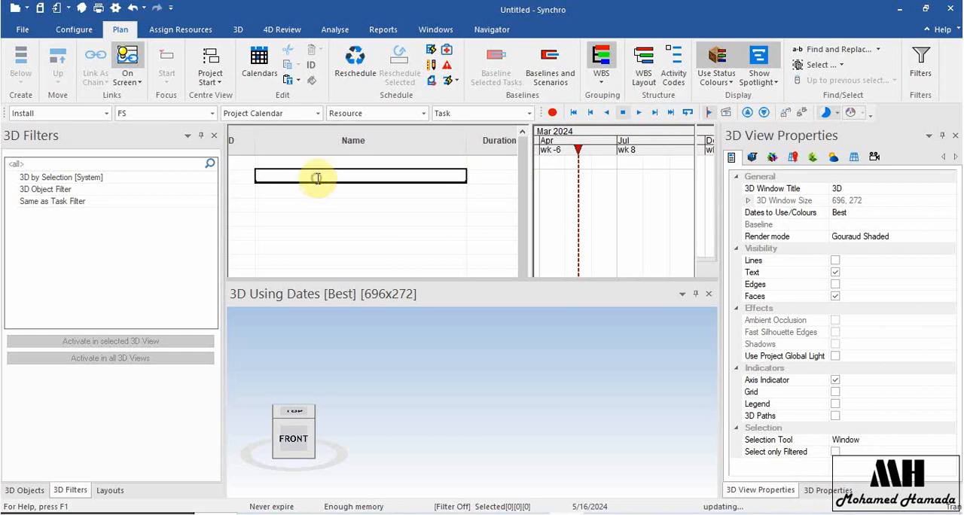
Create a new task named P1 and fill the series down the table to create tasks P2 through P7.
{"action": "type", "text": "P1"}
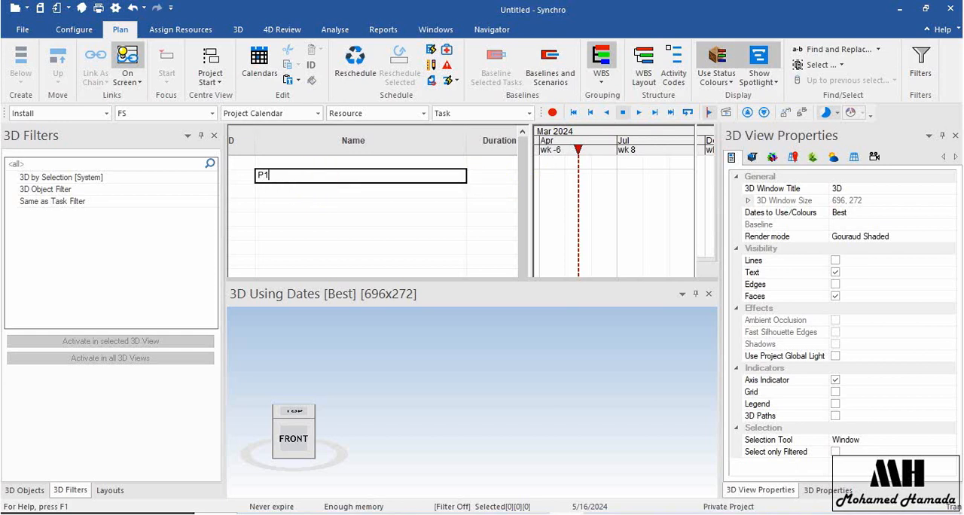
{"action": "key", "text": "Return"}
{"action": "left_click", "coordinate": [317, 178]}
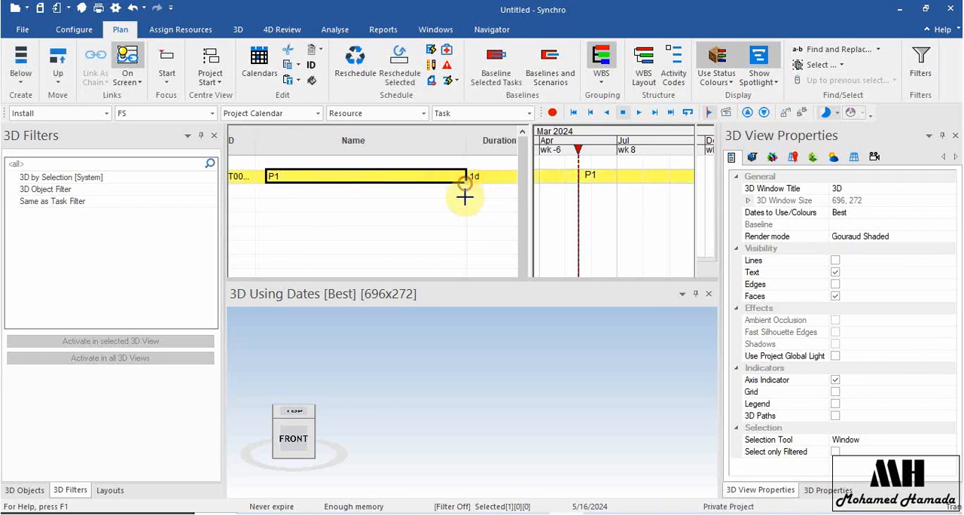
{"action": "left_click_drag", "start_coordinate": [464, 197], "coordinate": [463, 261]}
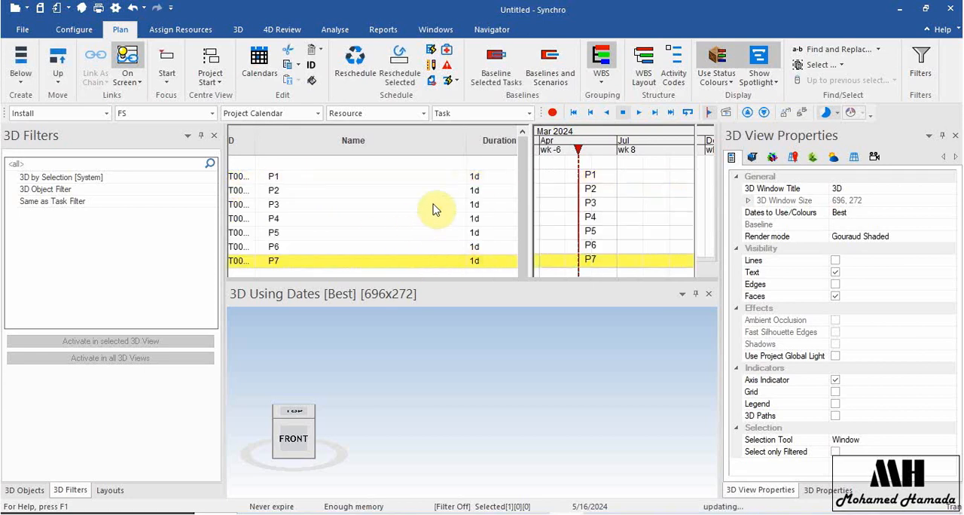
Set the durations of P1 to 10 days, P2 to 8 days and P3 to 25 days.
{"action": "left_click", "coordinate": [503, 181]}
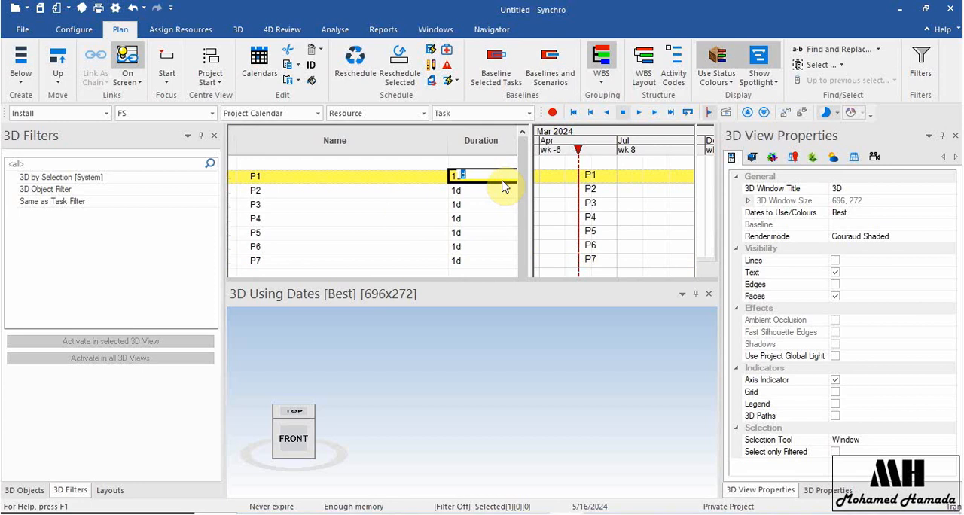
{"action": "type", "text": "0D"}
{"action": "key", "text": "Return"}
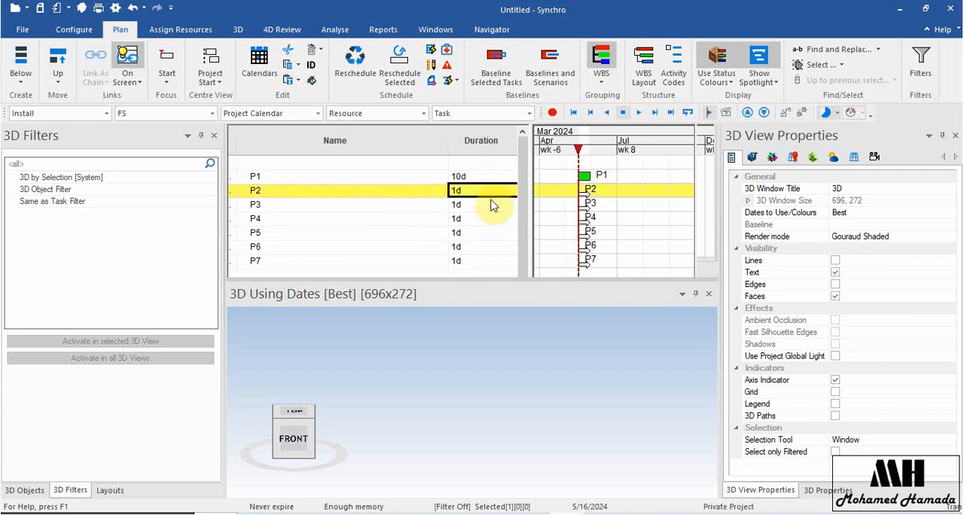
{"action": "type", "text": "8"}
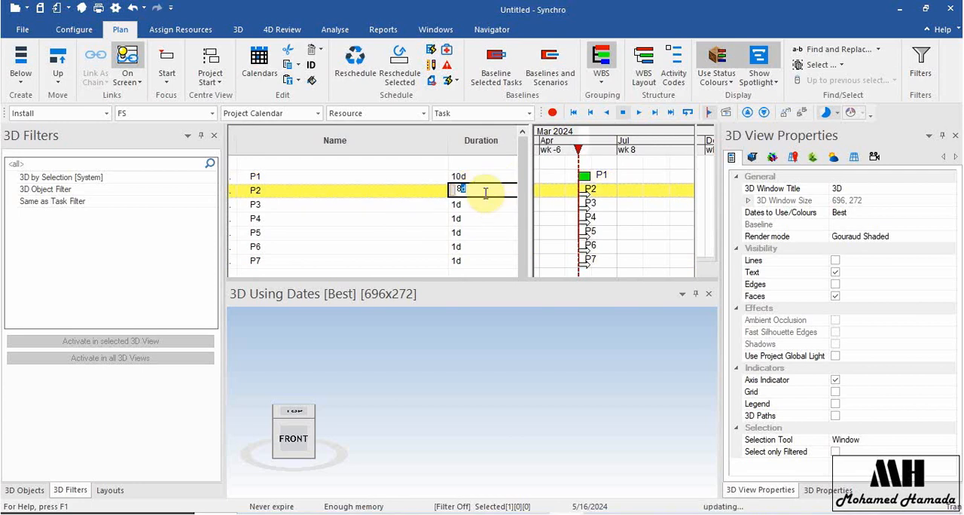
{"action": "key", "text": "Return"}
{"action": "type", "text": "25"}
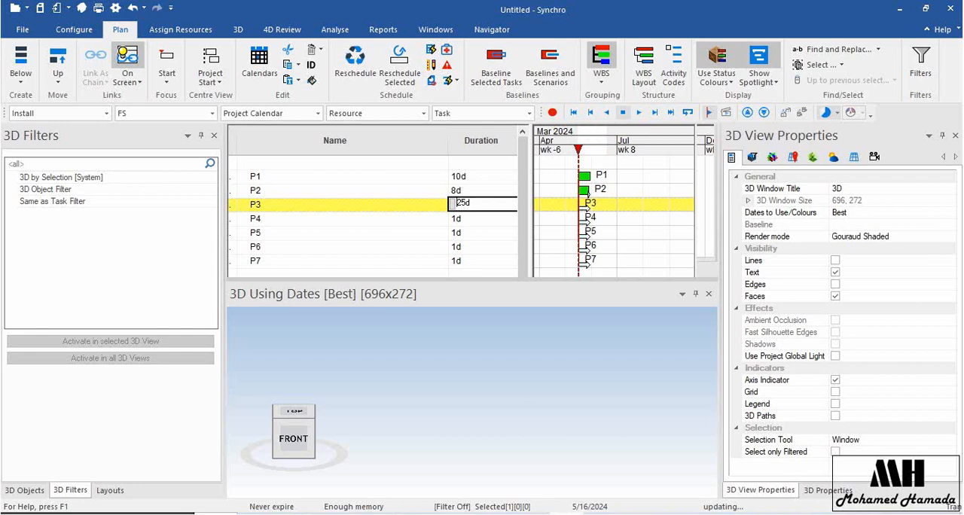
{"action": "key", "text": "Return"}
Set the durations of P4 to 72 days, P5 to 12 days and P6 to 5 days.
{"action": "type", "text": "72"}
{"action": "key", "text": "Return"}
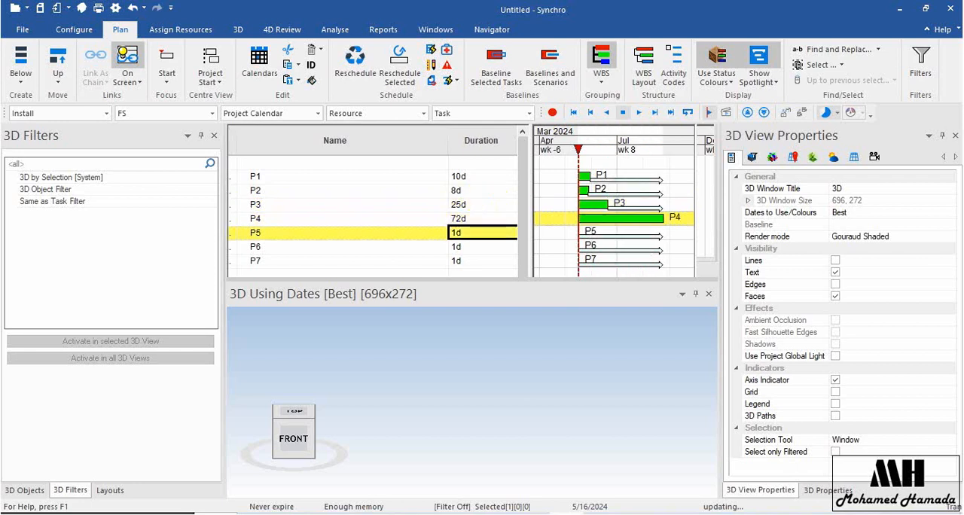
{"action": "type", "text": "12"}
{"action": "key", "text": "Return"}
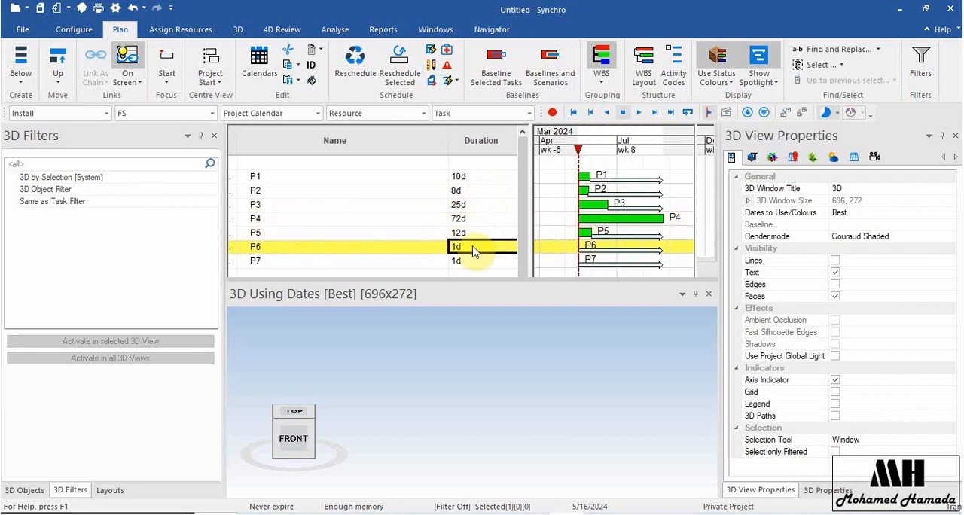
{"action": "type", "text": "5"}
{"action": "key", "text": "Return"}
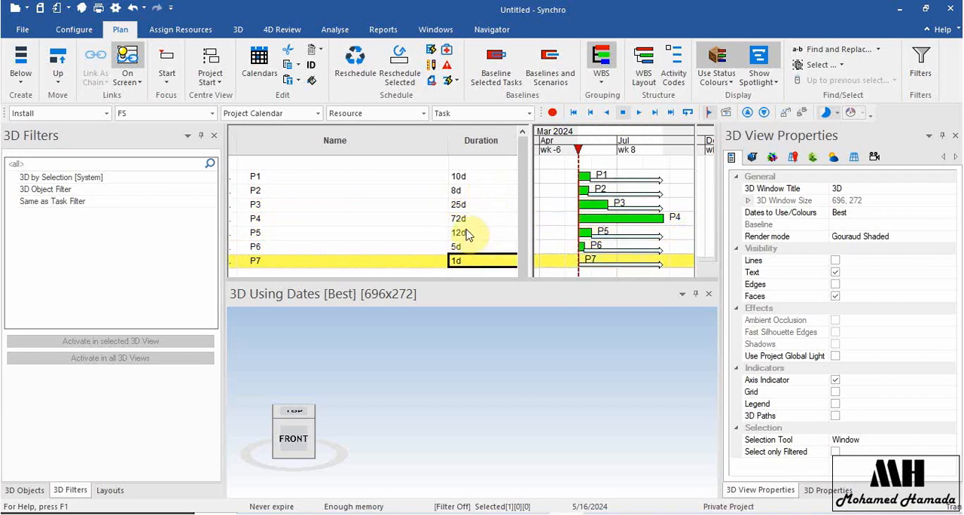
Link tasks P1 through P7 as a chain and reschedule the project.
{"action": "left_click", "coordinate": [376, 178]}
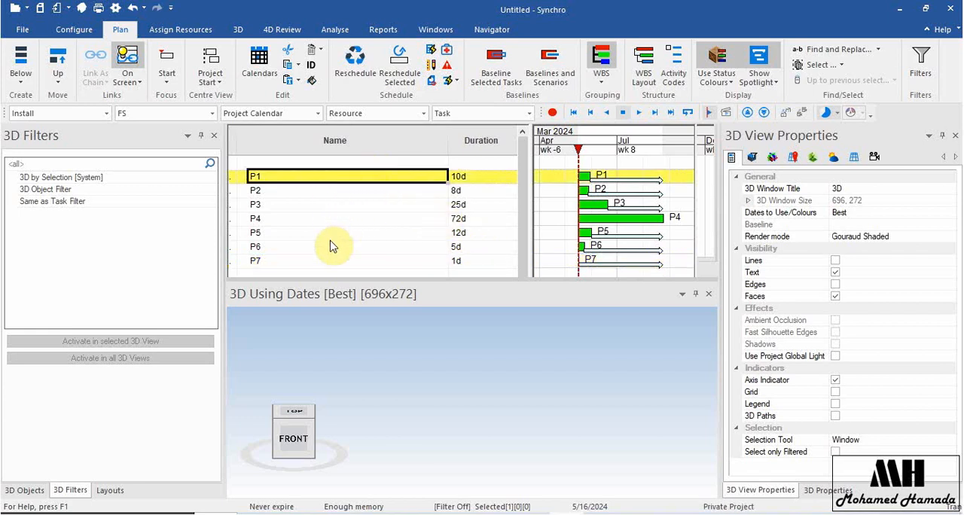
{"action": "left_click", "coordinate": [287, 261], "text": "shift"}
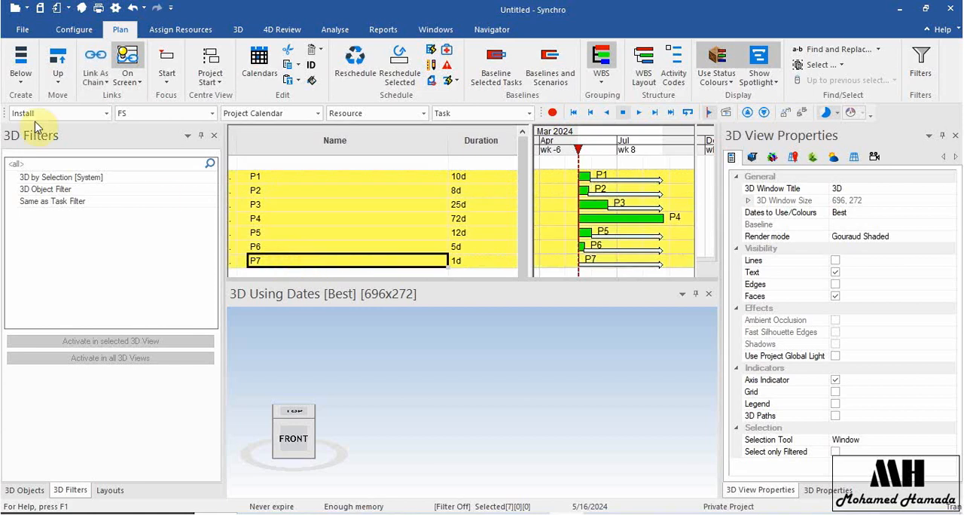
{"action": "left_click", "coordinate": [90, 81]}
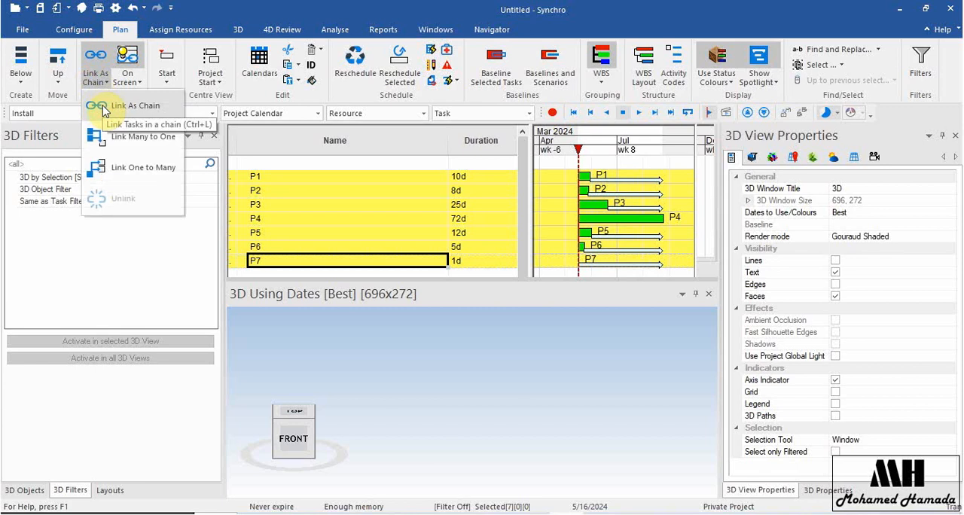
{"action": "left_click", "coordinate": [128, 105]}
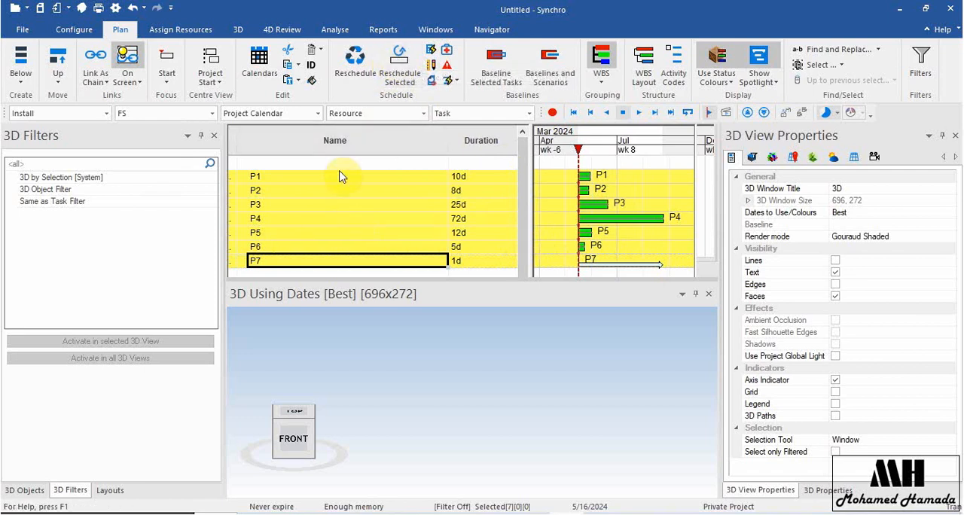
{"action": "left_click", "coordinate": [354, 54]}
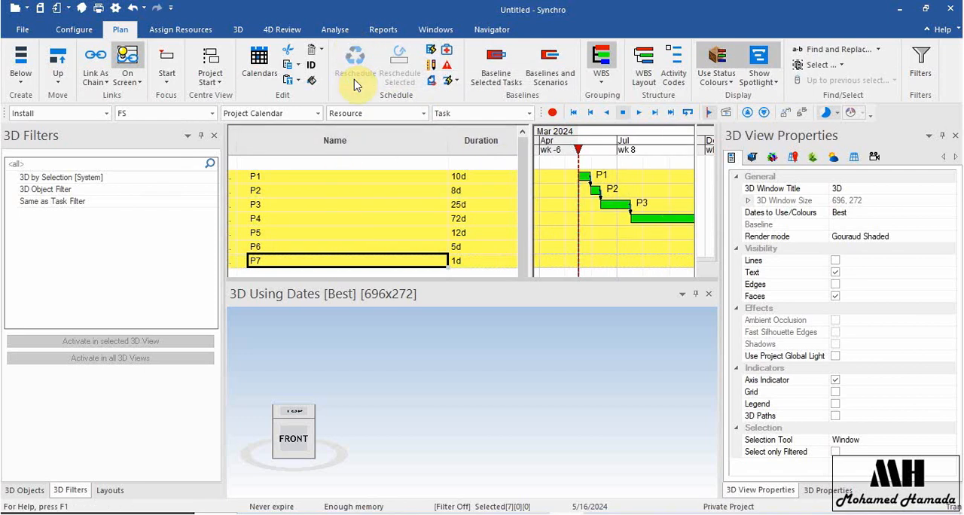
{"action": "scroll", "coordinate": [537, 202], "scroll_direction": "up", "scroll_amount": 5, "text": "ctrl"}
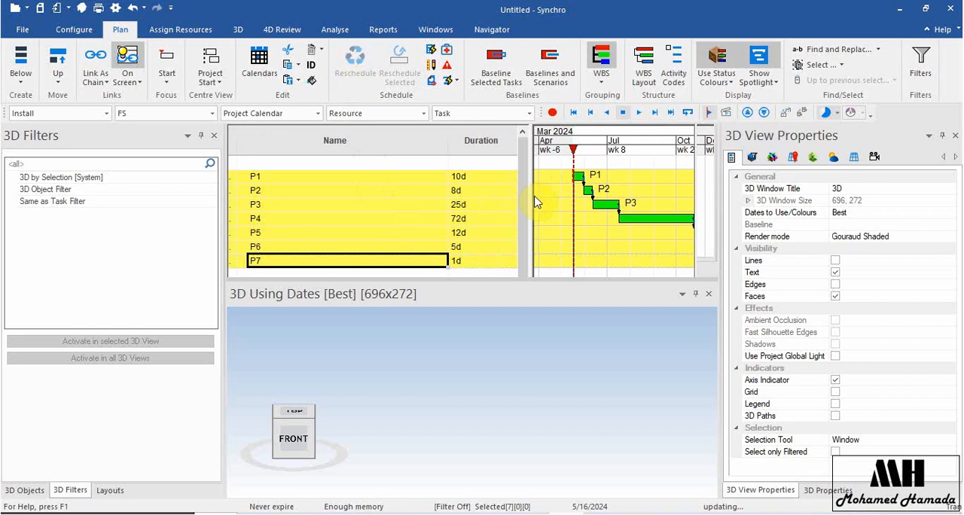
{"action": "scroll", "coordinate": [534, 201], "scroll_direction": "up", "scroll_amount": 1, "text": "ctrl"}
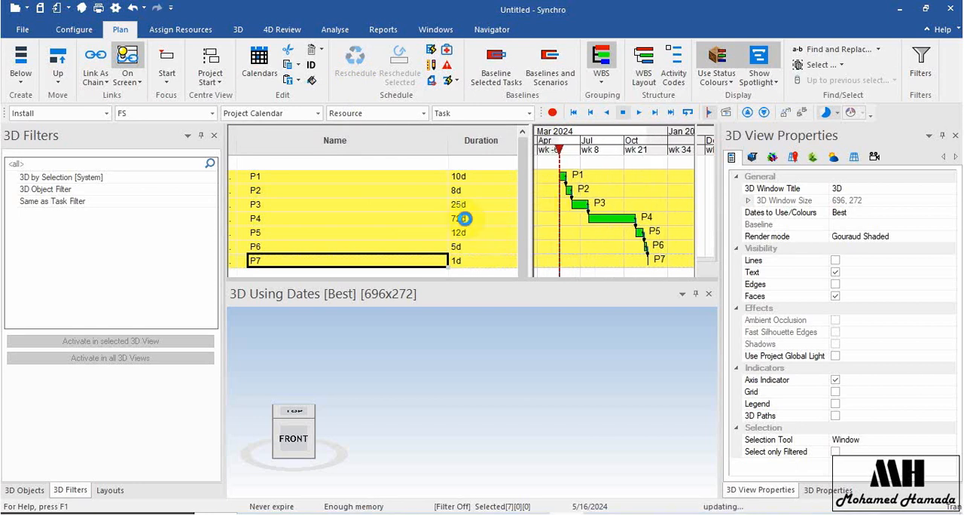
Set P4's duration to 20 days and reschedule the chain of tasks from P1 to P7.
{"action": "left_click", "coordinate": [464, 218]}
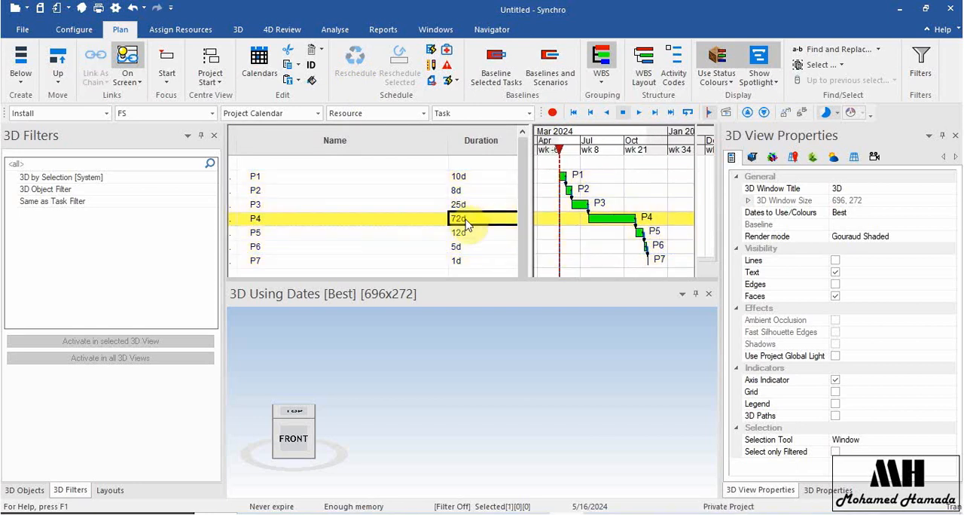
{"action": "type", "text": "20"}
{"action": "key", "text": "Return"}
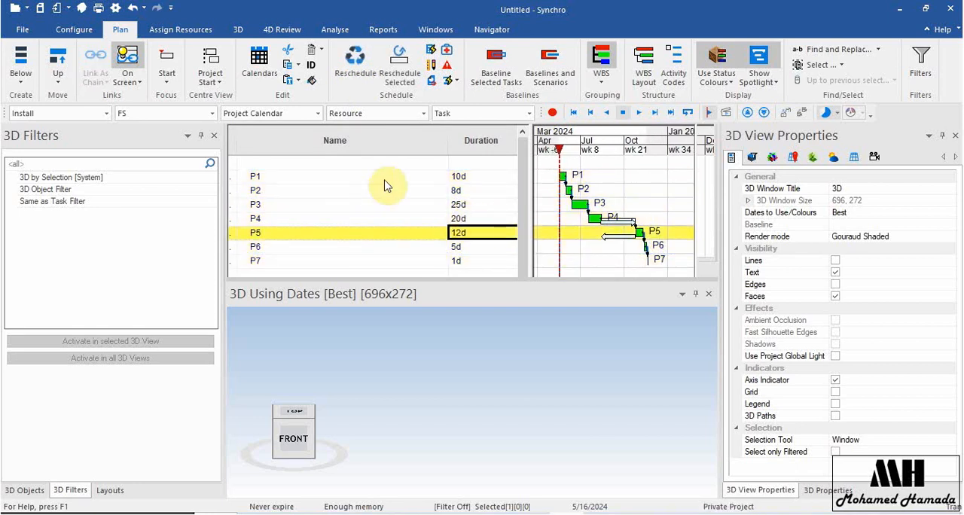
{"action": "left_click", "coordinate": [383, 178]}
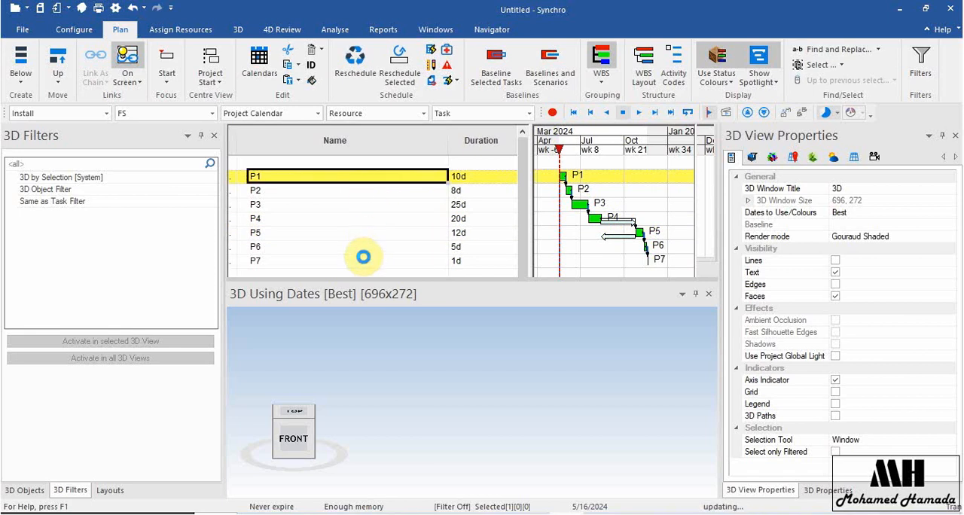
{"action": "left_click", "coordinate": [363, 258], "text": "shift"}
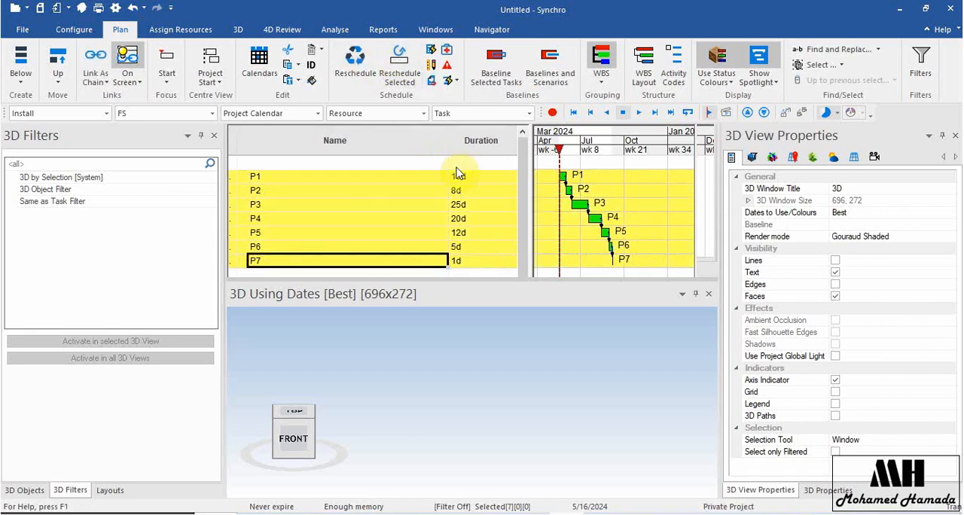
Indent tasks P2 through P7 beneath P1 so that P1 becomes their summary task.
{"action": "left_click", "coordinate": [305, 175]}
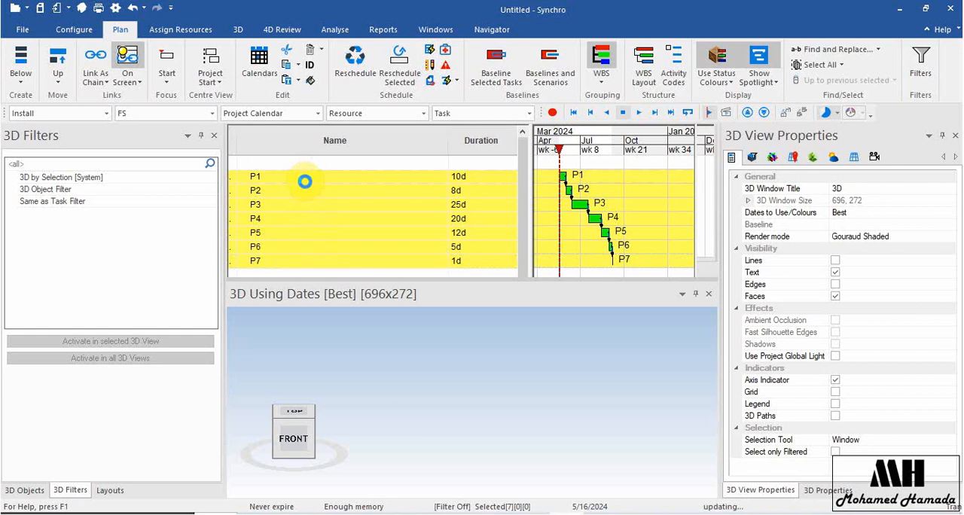
{"action": "left_click", "coordinate": [296, 193]}
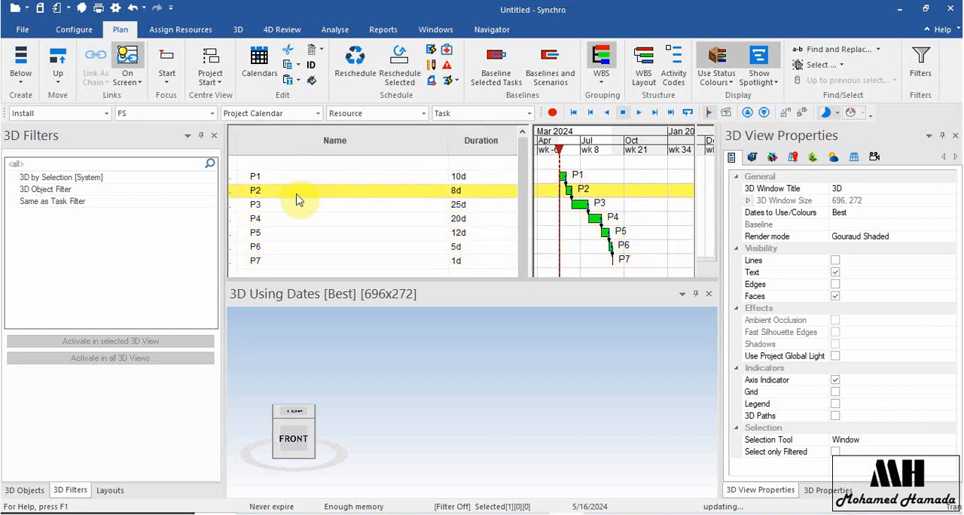
{"action": "left_click", "coordinate": [285, 256], "text": "shift"}
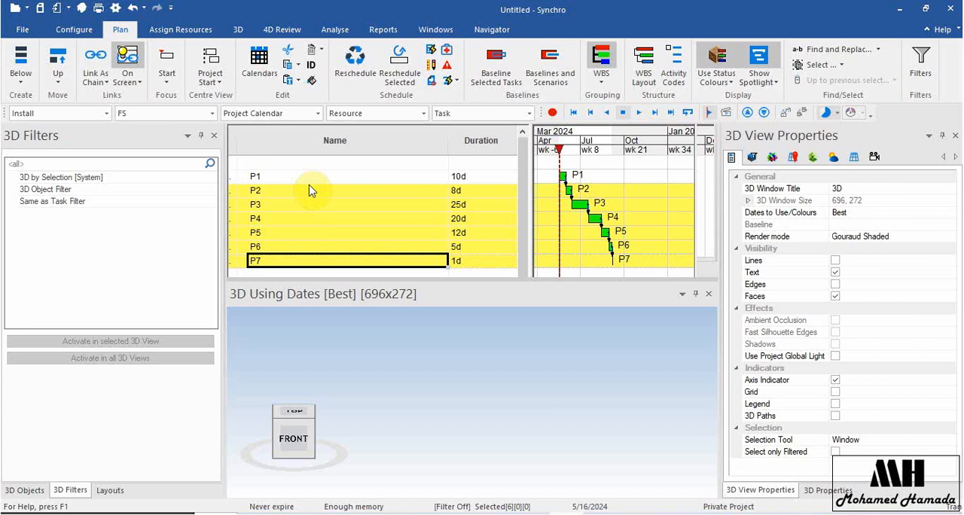
{"action": "left_click", "coordinate": [56, 80]}
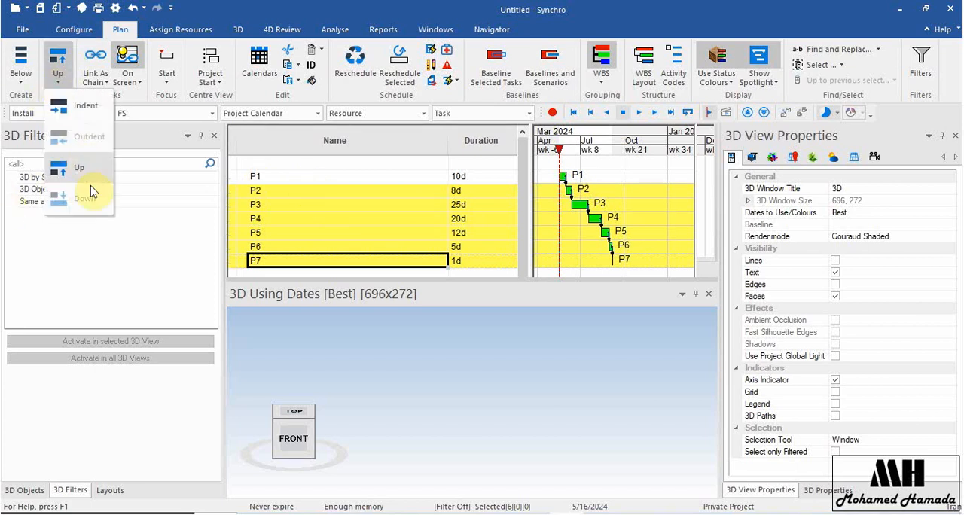
{"action": "left_click", "coordinate": [87, 110]}
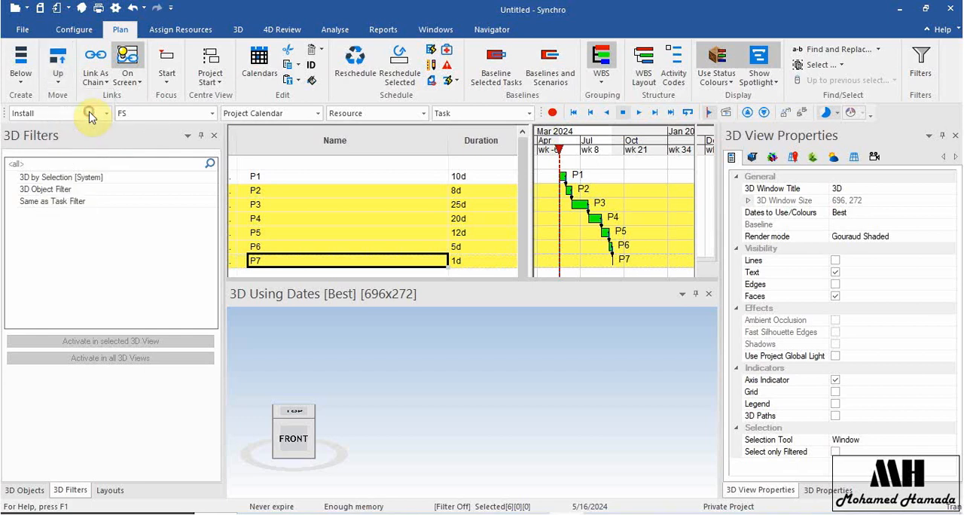
Collapse and expand the P1 summary task to check its subtasks.
{"action": "left_click", "coordinate": [246, 178]}
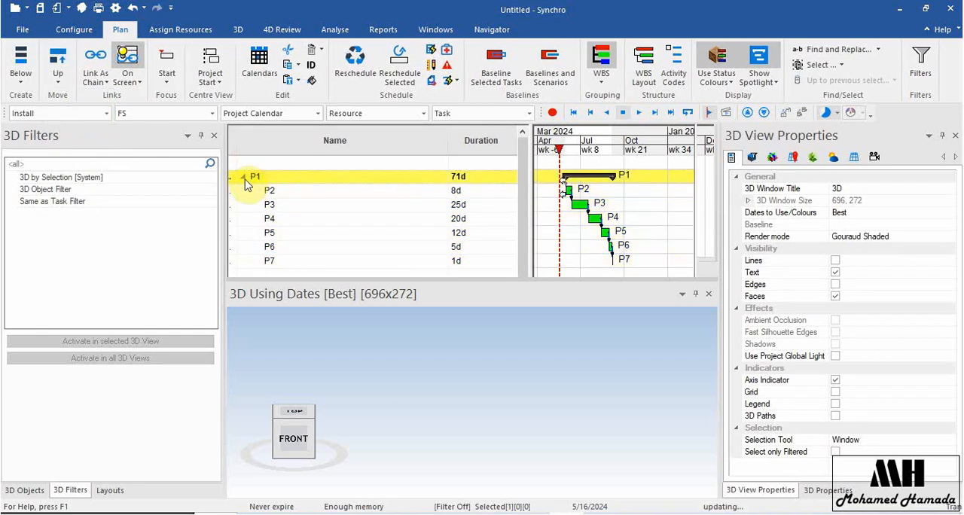
{"action": "left_click", "coordinate": [241, 176]}
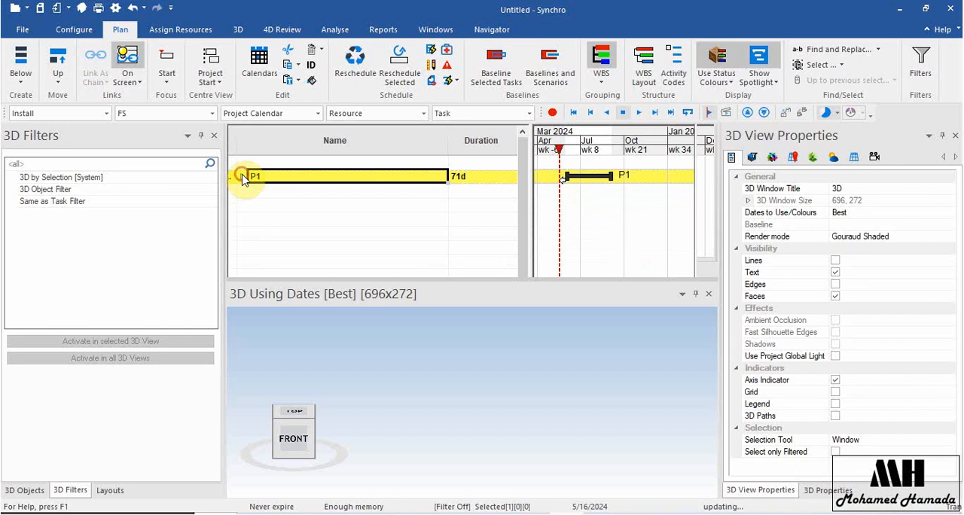
{"action": "left_click", "coordinate": [241, 176]}
{"action": "left_click", "coordinate": [241, 175]}
{"action": "left_click", "coordinate": [241, 176]}
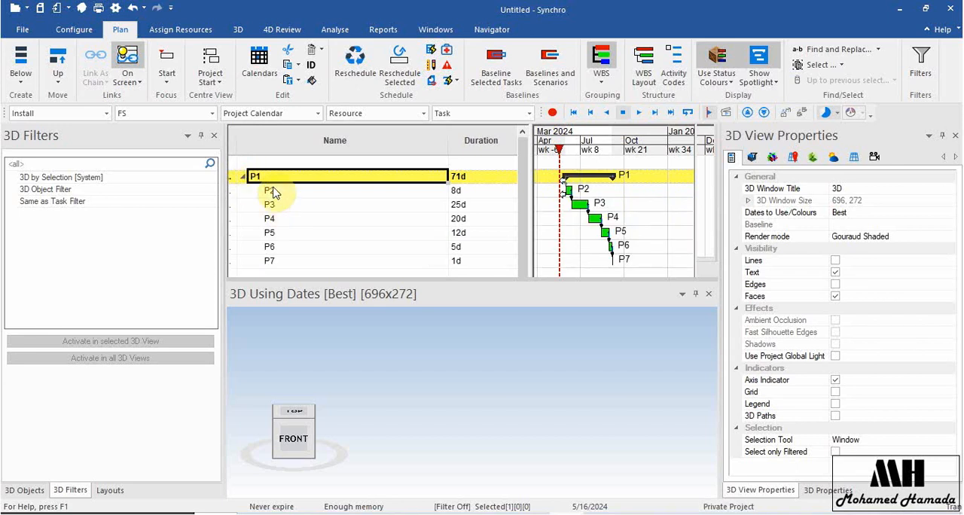
Outdent tasks P2 through P7 so that they sit at the same level as P1.
{"action": "left_click", "coordinate": [270, 191]}
{"action": "left_click", "coordinate": [271, 261], "text": "shift"}
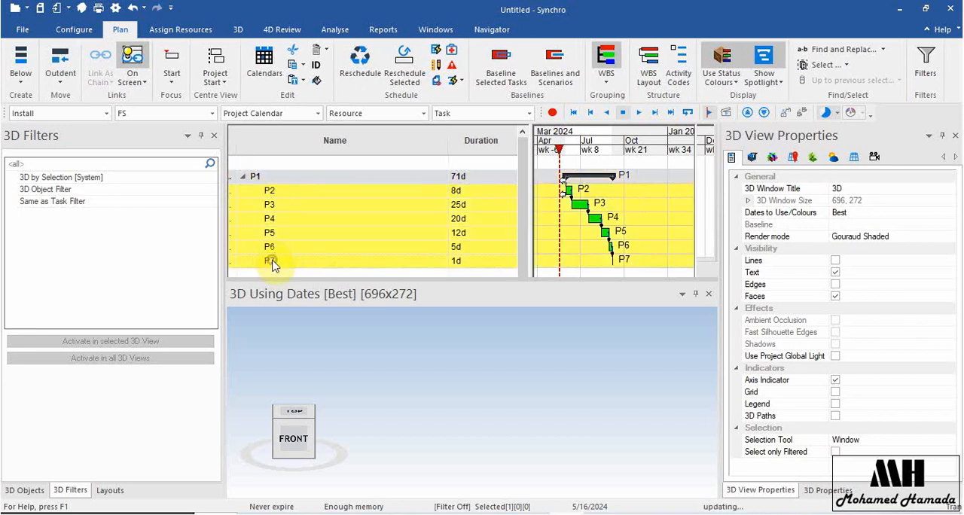
{"action": "left_click", "coordinate": [54, 65]}
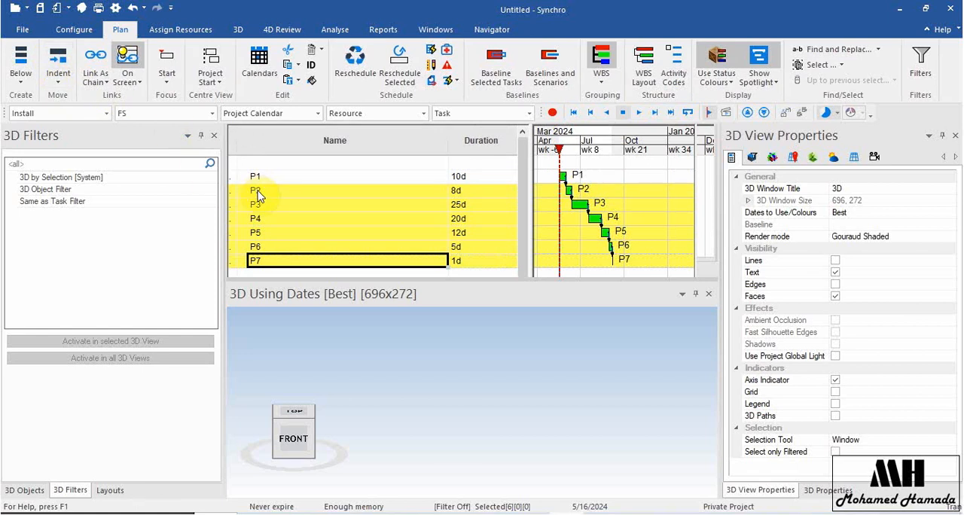
Insert a new task directly below P4 and name it P4.1.
{"action": "left_click", "coordinate": [284, 221]}
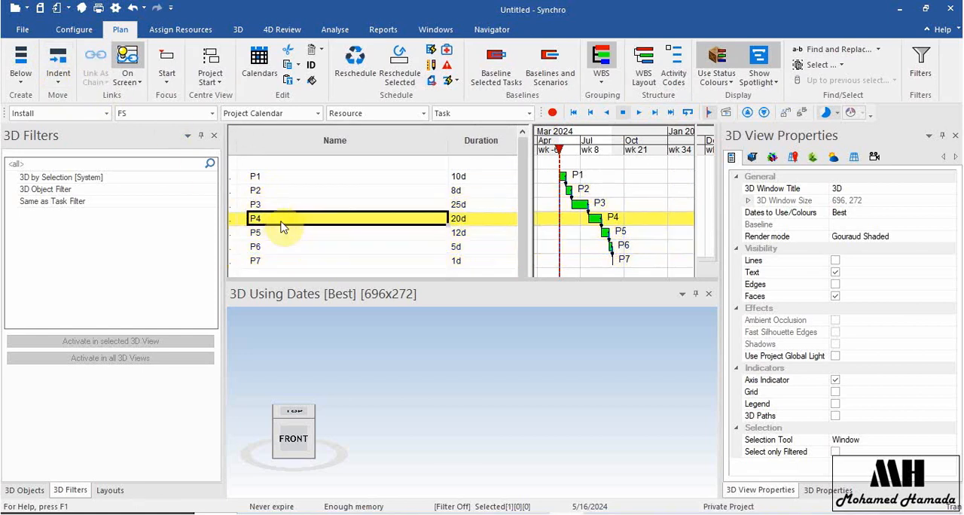
{"action": "left_click", "coordinate": [15, 86]}
{"action": "left_click", "coordinate": [47, 137]}
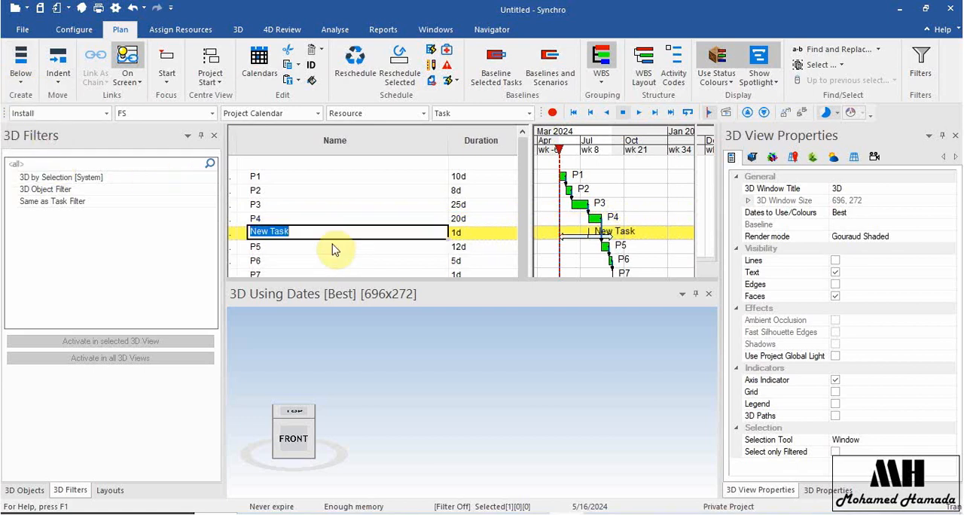
{"action": "type", "text": "P"}
{"action": "type", "text": "P4.1"}
{"action": "left_click", "coordinate": [334, 244]}
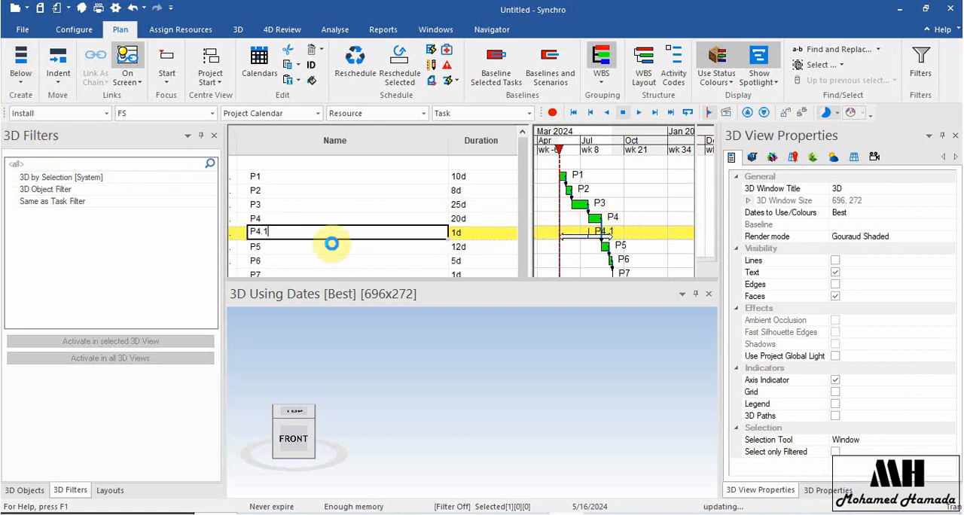
Insert a new task directly above P3 and name it P2.1.
{"action": "left_click", "coordinate": [277, 206]}
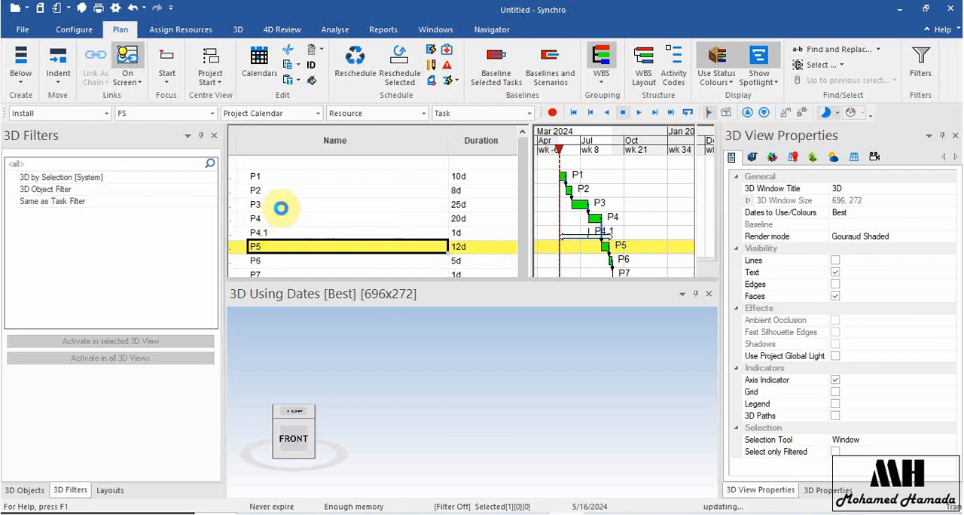
{"action": "left_click", "coordinate": [21, 80]}
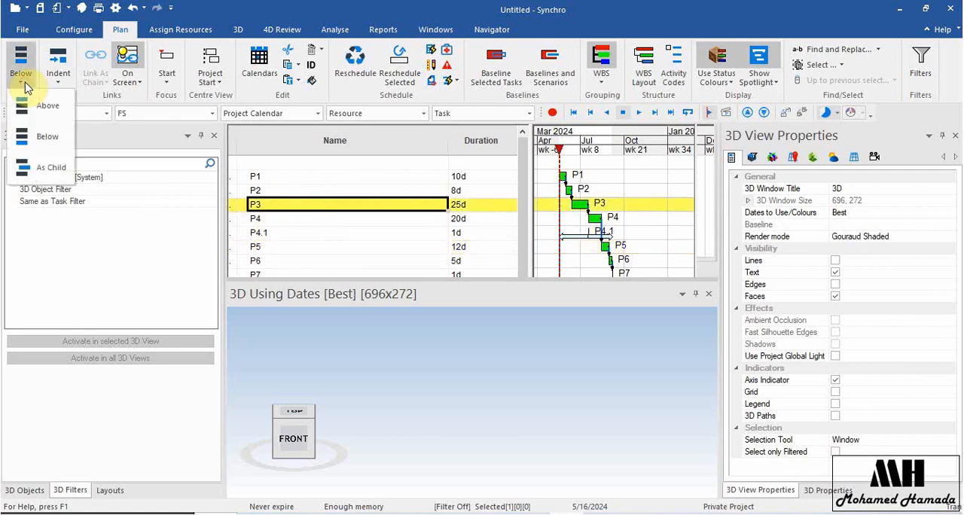
{"action": "left_click", "coordinate": [45, 119]}
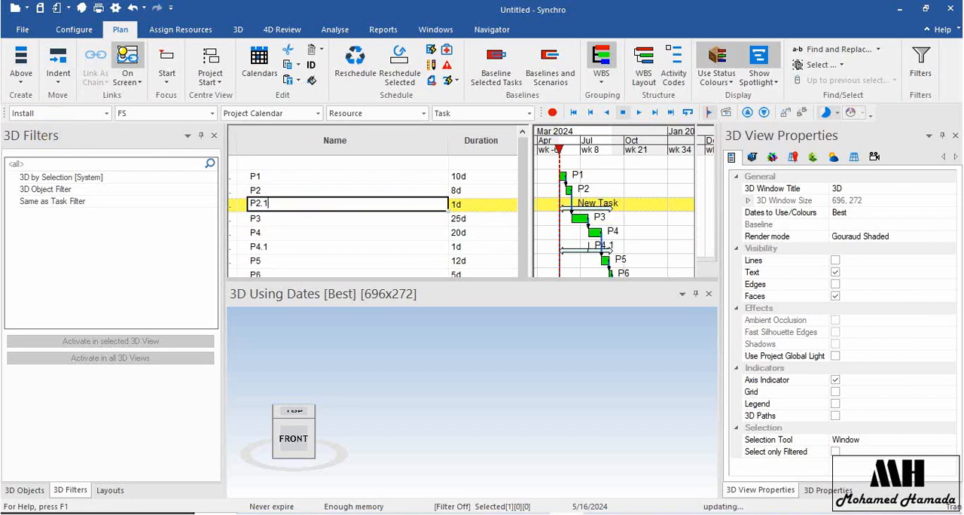
{"action": "type", "text": "P2.1"}
{"action": "key", "text": "Return"}
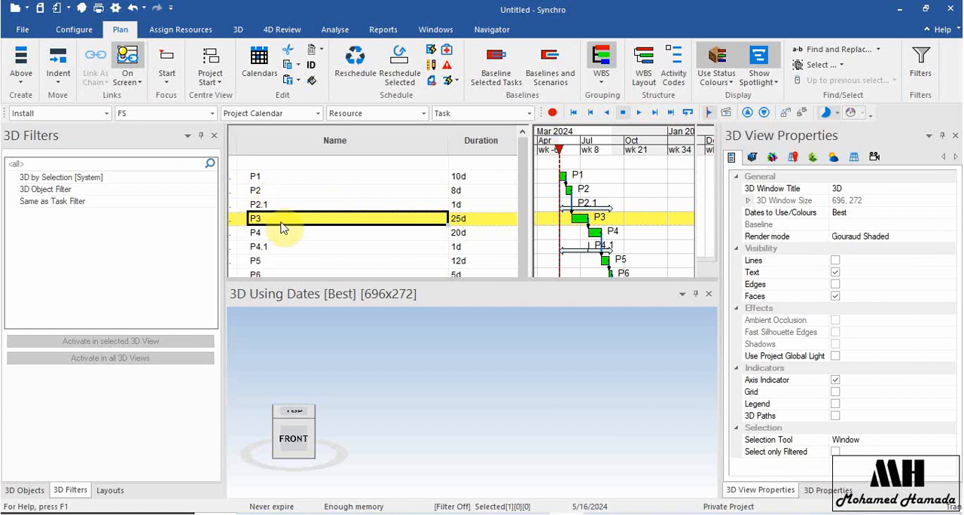
Insert a new child task under P3 and name it P3.1.
{"action": "left_click", "coordinate": [30, 85]}
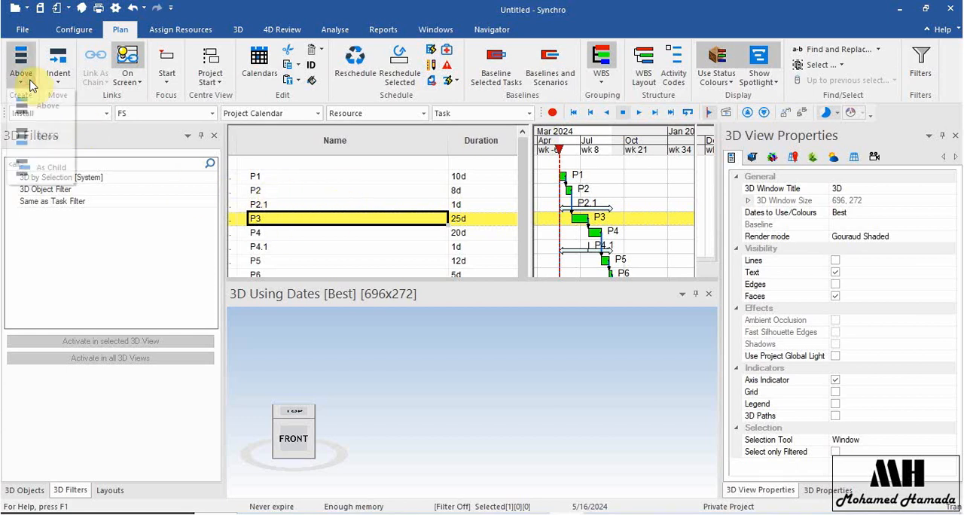
{"action": "left_click", "coordinate": [47, 169]}
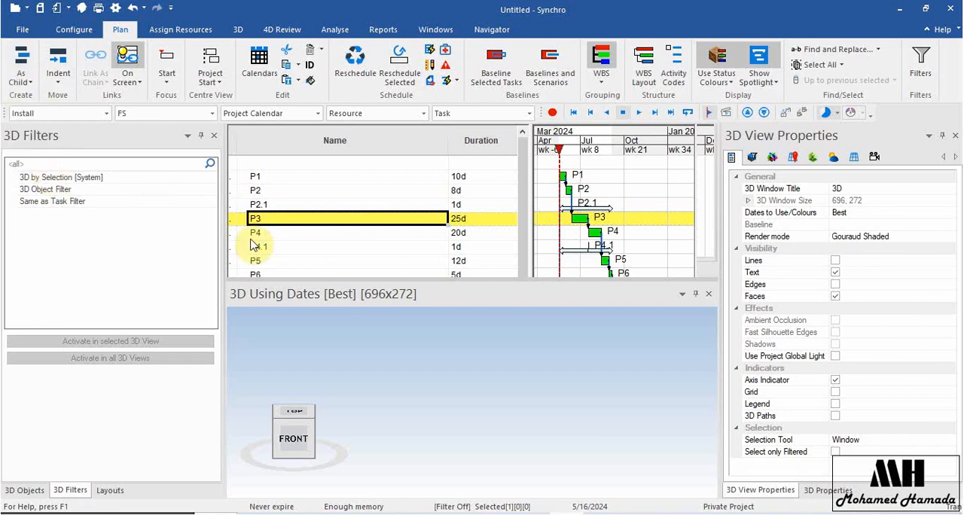
{"action": "left_click", "coordinate": [319, 235]}
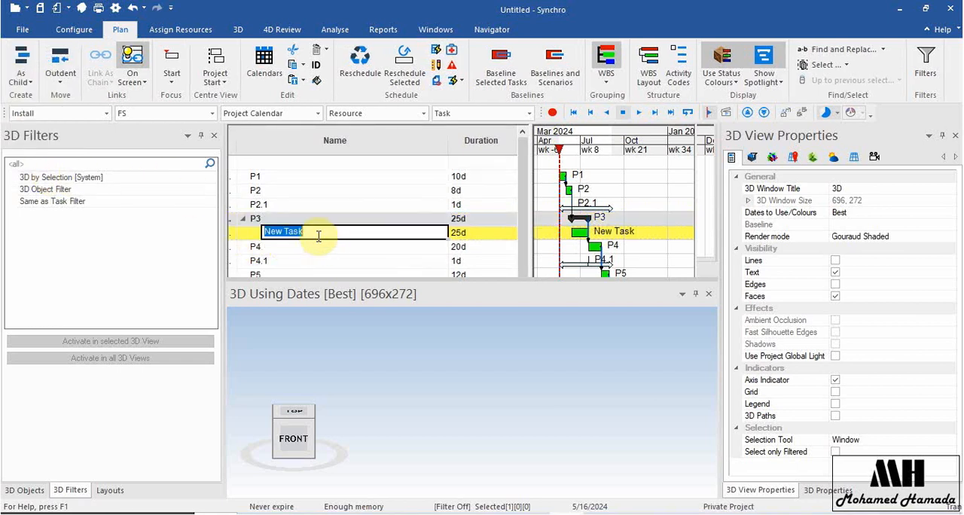
{"action": "type", "text": "P3.1"}
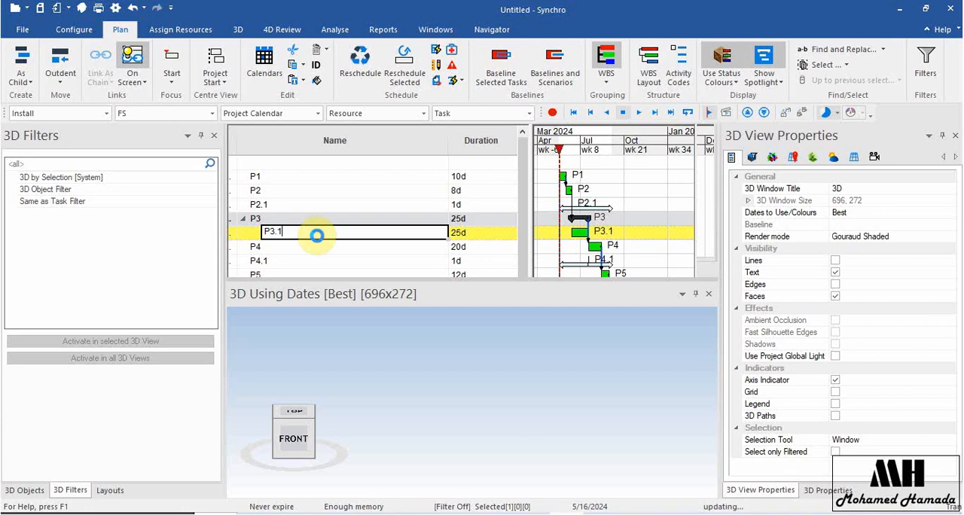
{"action": "key", "text": "Return"}
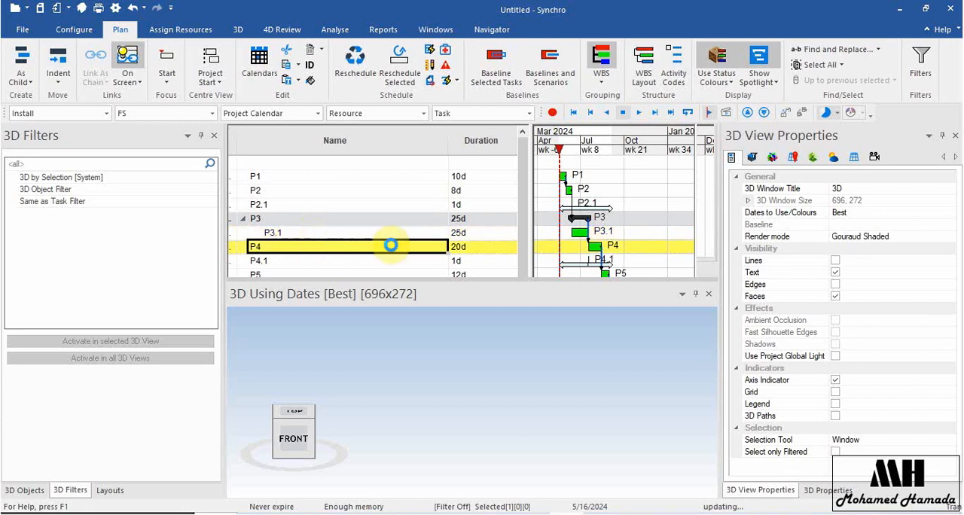
Insert a new task named P3.2 below P3.1 at the same level and reschedule the project.
{"action": "left_click", "coordinate": [401, 235]}
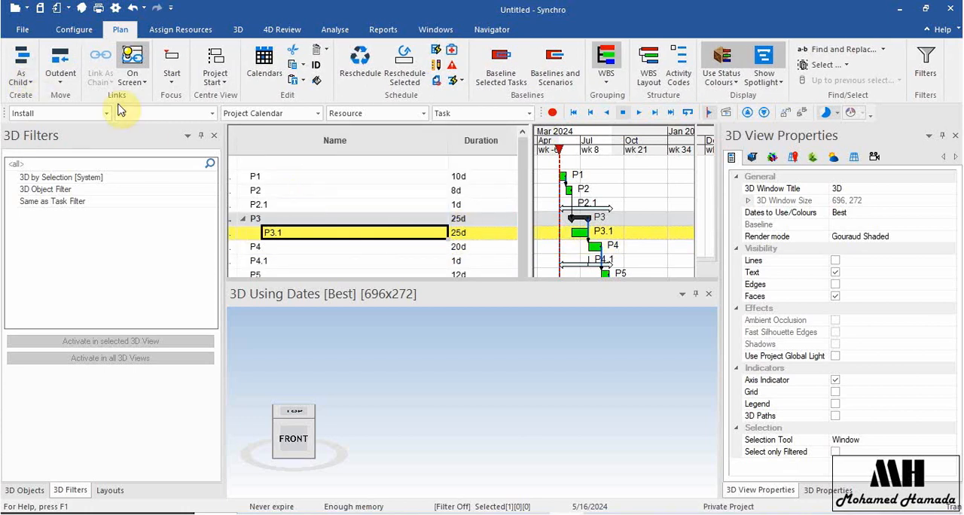
{"action": "left_click", "coordinate": [73, 80]}
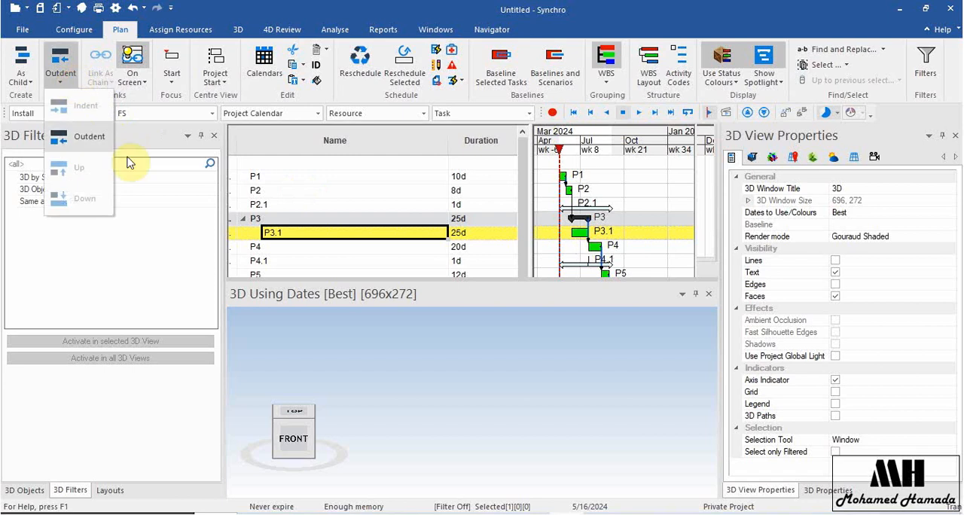
{"action": "left_click", "coordinate": [20, 79]}
{"action": "left_click", "coordinate": [20, 80]}
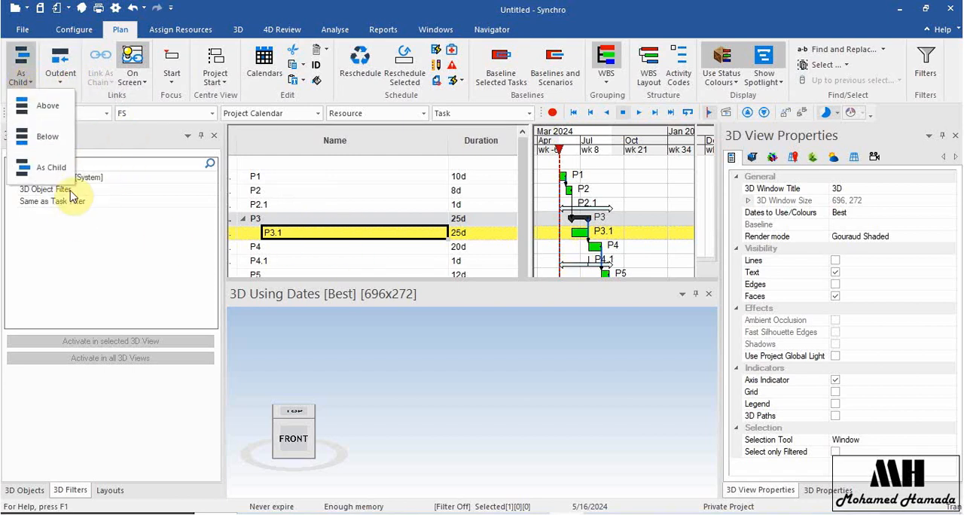
{"action": "left_click", "coordinate": [50, 136]}
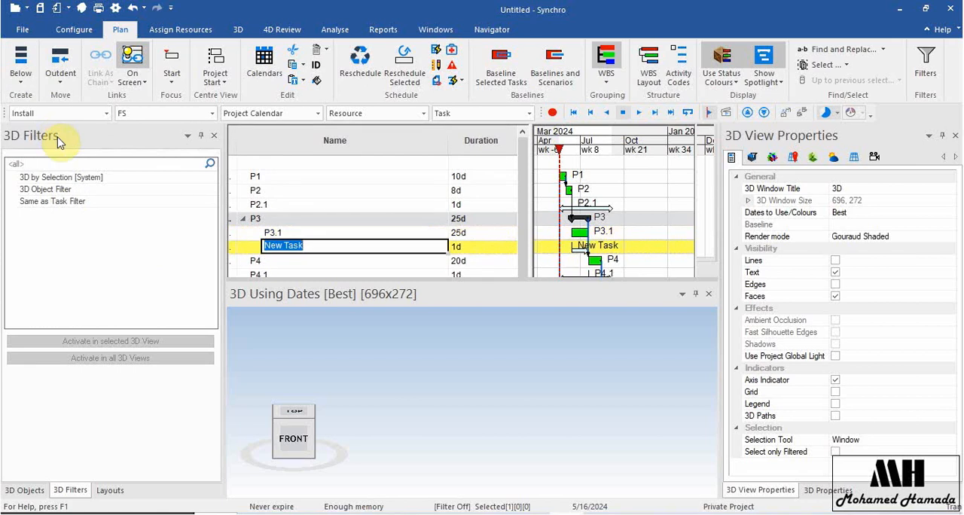
{"action": "type", "text": "P"}
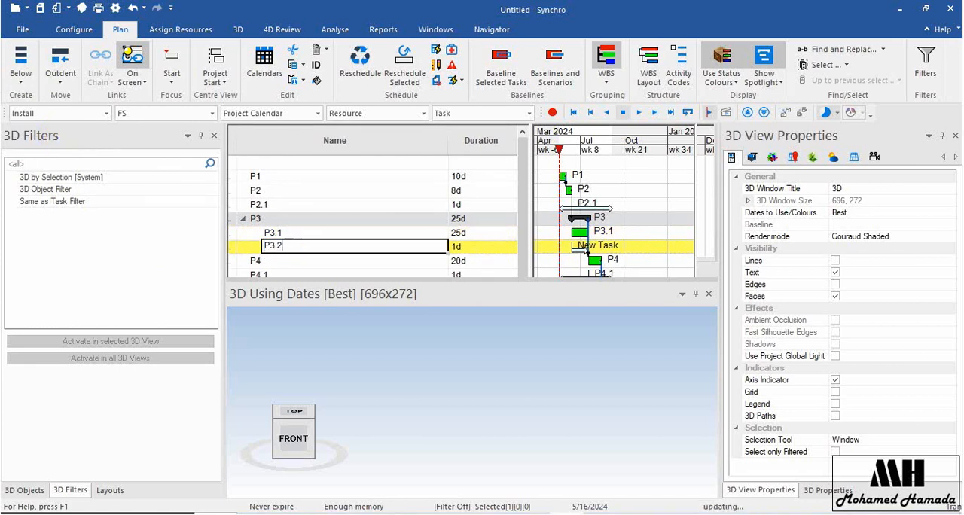
{"action": "type", "text": "3.2"}
{"action": "key", "text": "Return"}
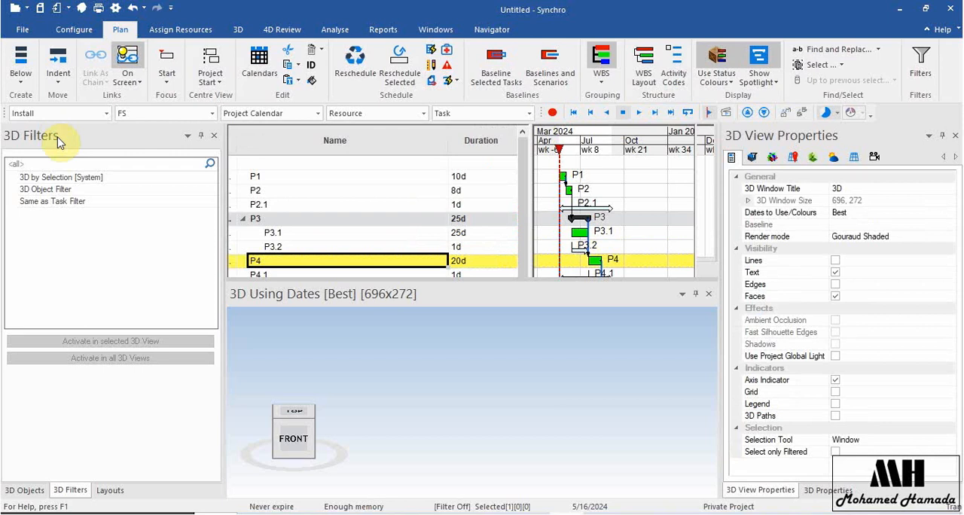
{"action": "left_click", "coordinate": [354, 64]}
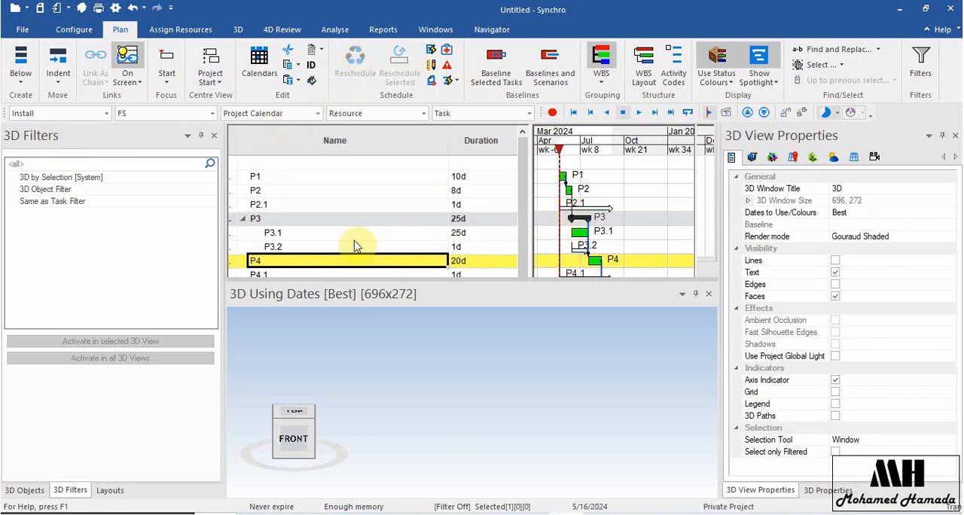
Outdent tasks P3.1 and P3.2 so that they are no longer children of P3.
{"action": "left_click", "coordinate": [302, 190]}
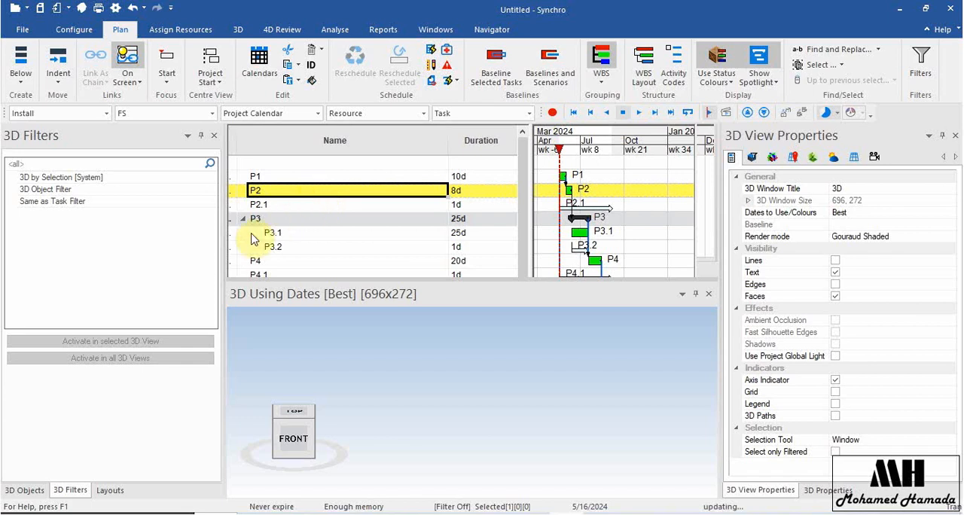
{"action": "left_click", "coordinate": [291, 235]}
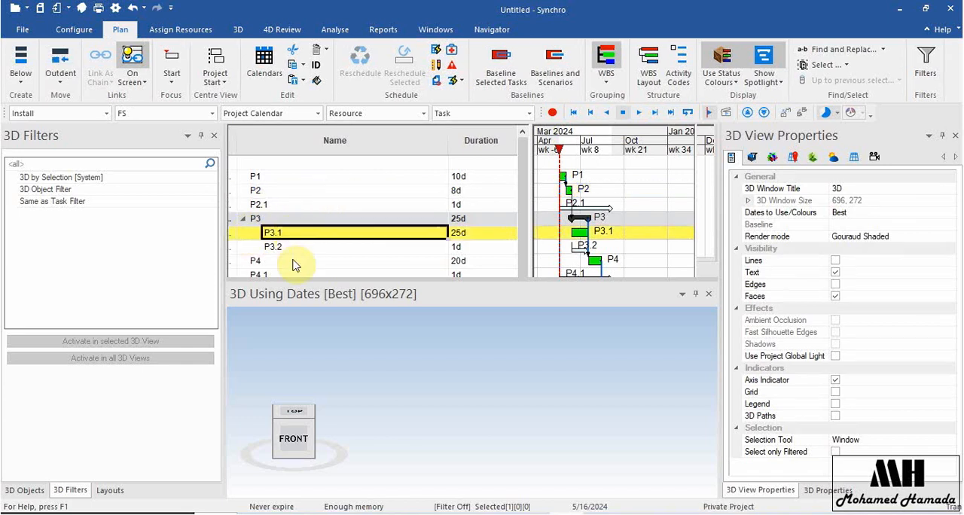
{"action": "left_click", "coordinate": [272, 249], "text": "shift"}
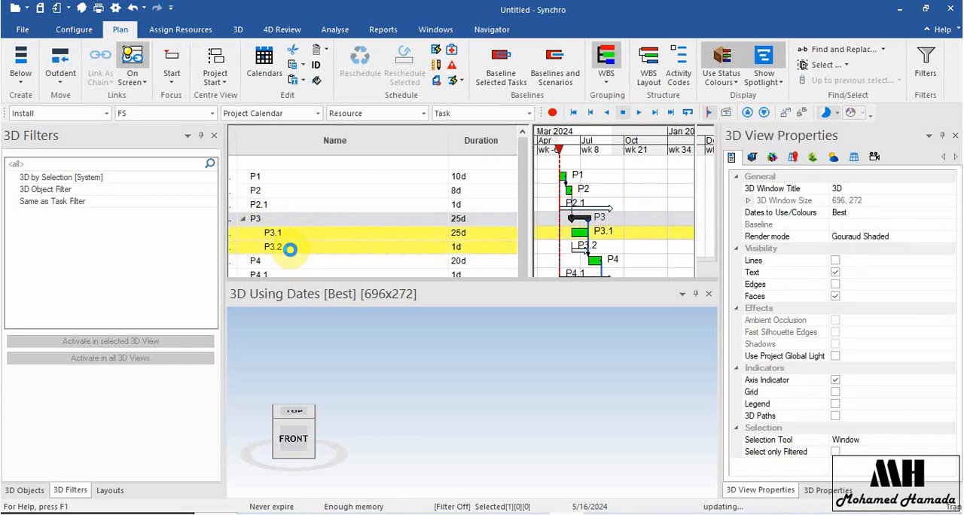
{"action": "left_click", "coordinate": [59, 84]}
{"action": "left_click", "coordinate": [89, 143]}
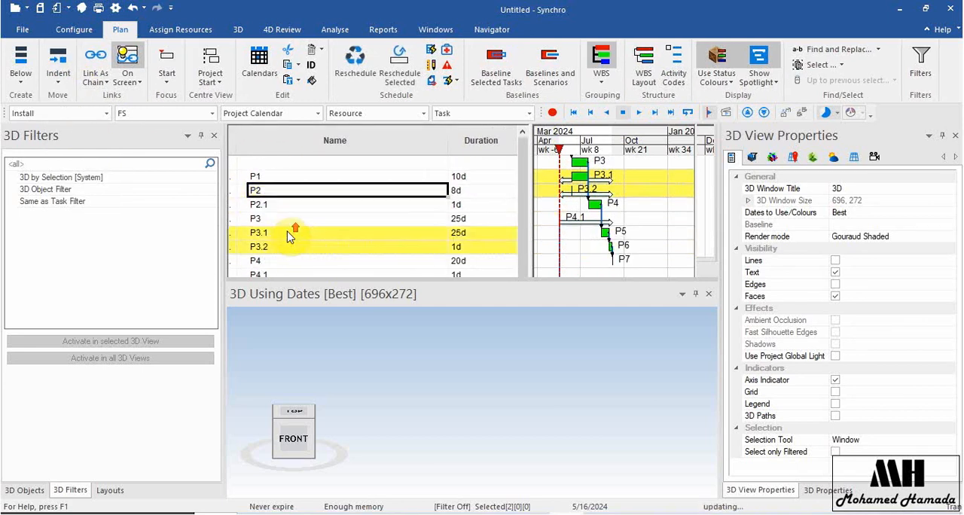
Select tasks P1 through P3 and open the Task Start Time settings to record their progress.
{"action": "left_click", "coordinate": [302, 175]}
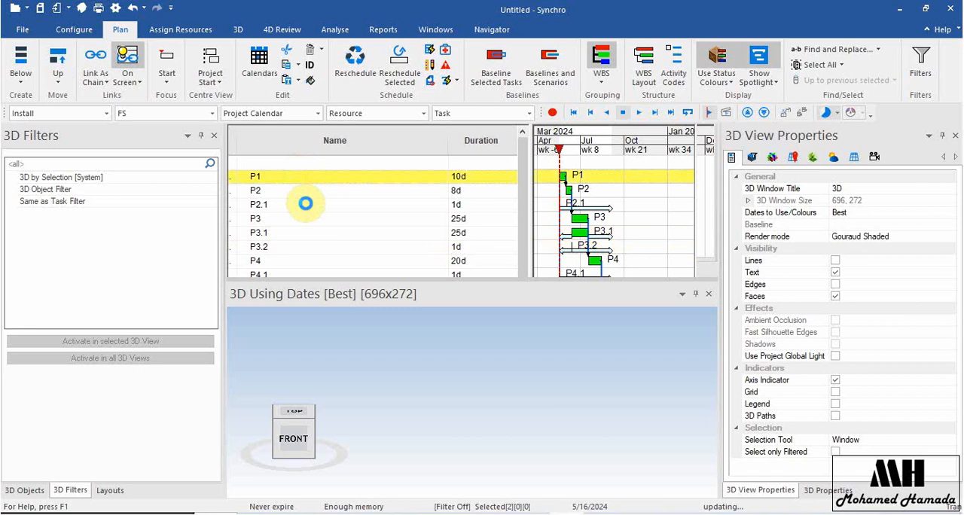
{"action": "left_click", "coordinate": [306, 220], "text": "shift"}
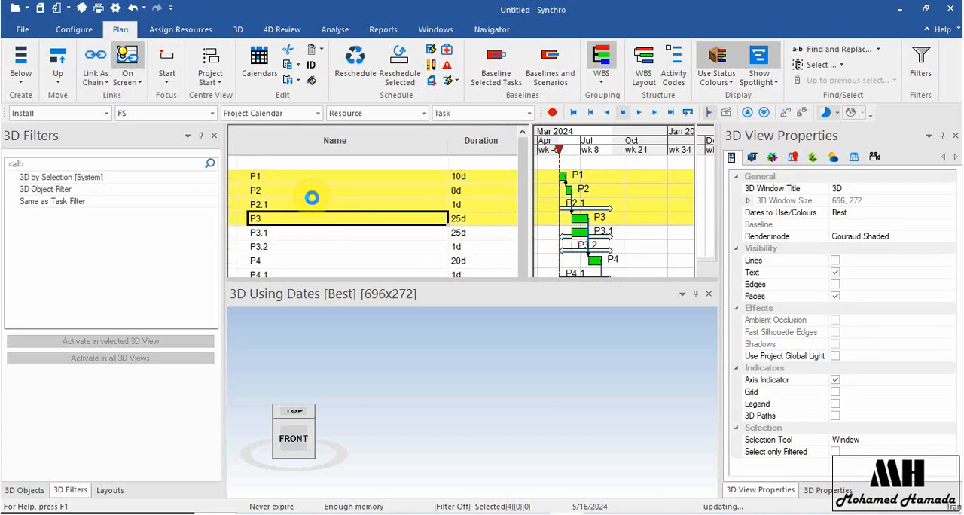
{"action": "left_click", "coordinate": [311, 197]}
{"action": "right_click", "coordinate": [315, 205]}
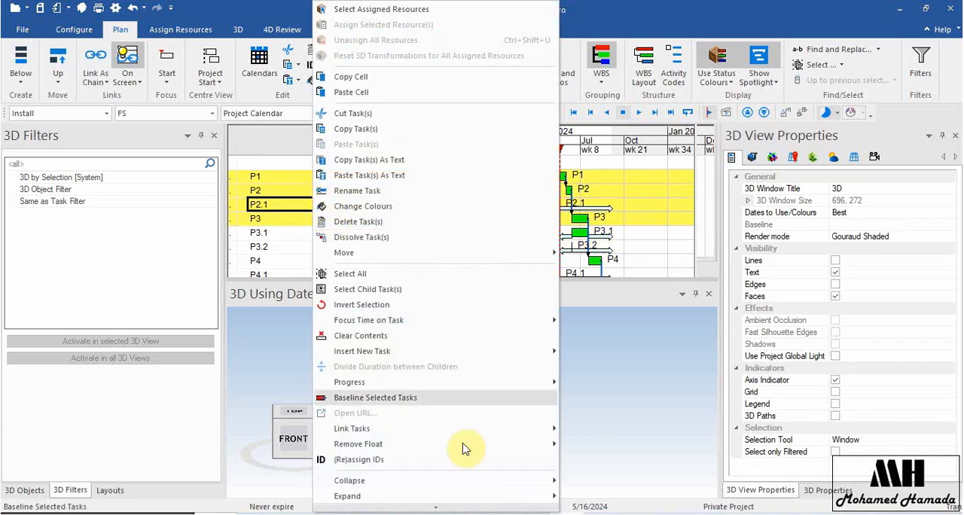
{"action": "mouse_move", "coordinate": [467, 383]}
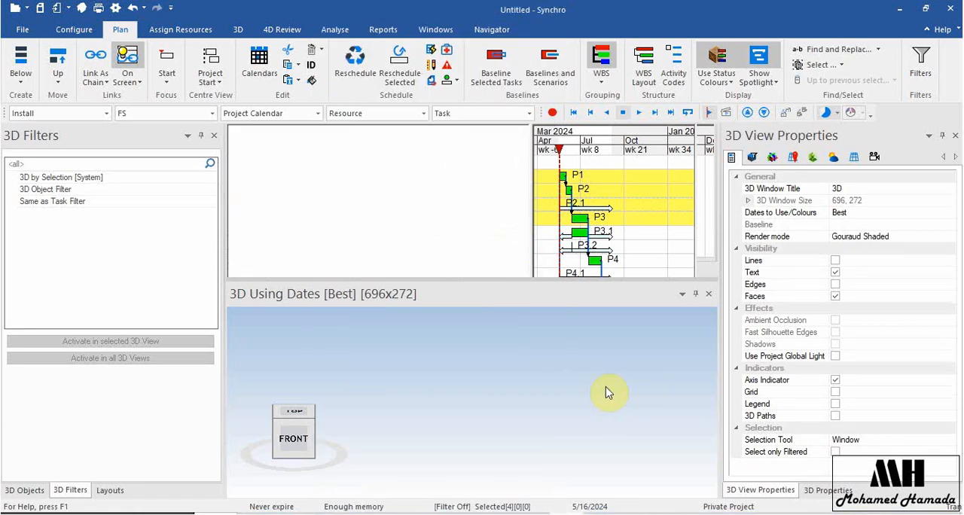
{"action": "left_click", "coordinate": [595, 364]}
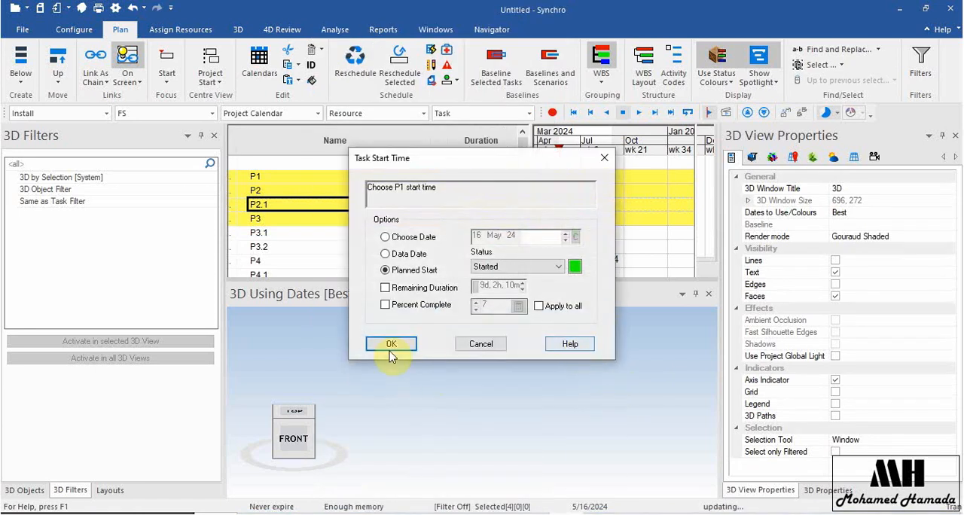
Mark P1 as Started at its Planned Start, using Remaining Duration of 9d, 2h, 10m instead of Percent Complete.
{"action": "left_click", "coordinate": [396, 306]}
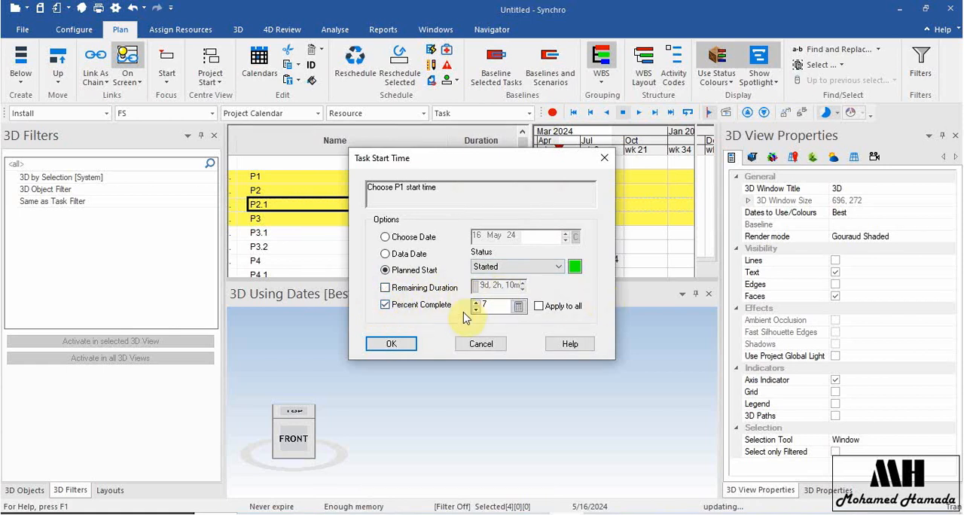
{"action": "left_click", "coordinate": [539, 306]}
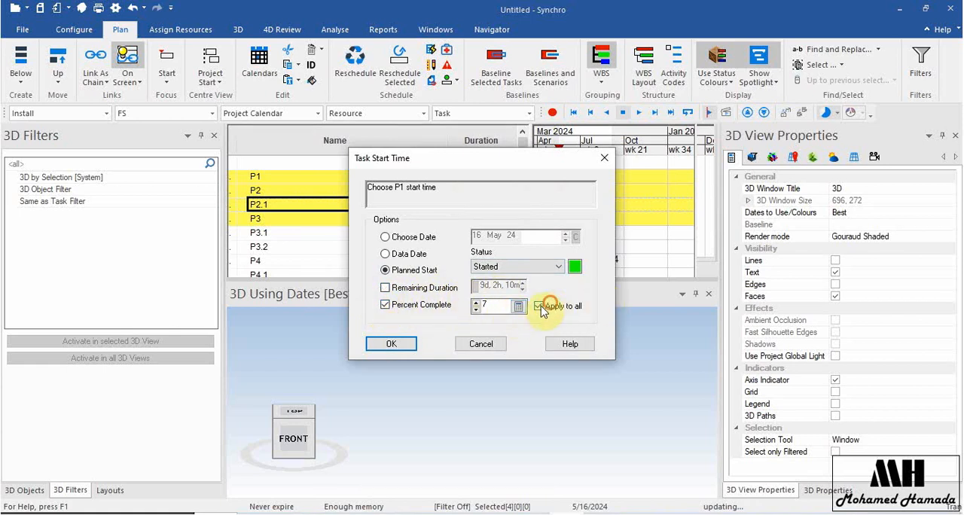
{"action": "left_click", "coordinate": [412, 238]}
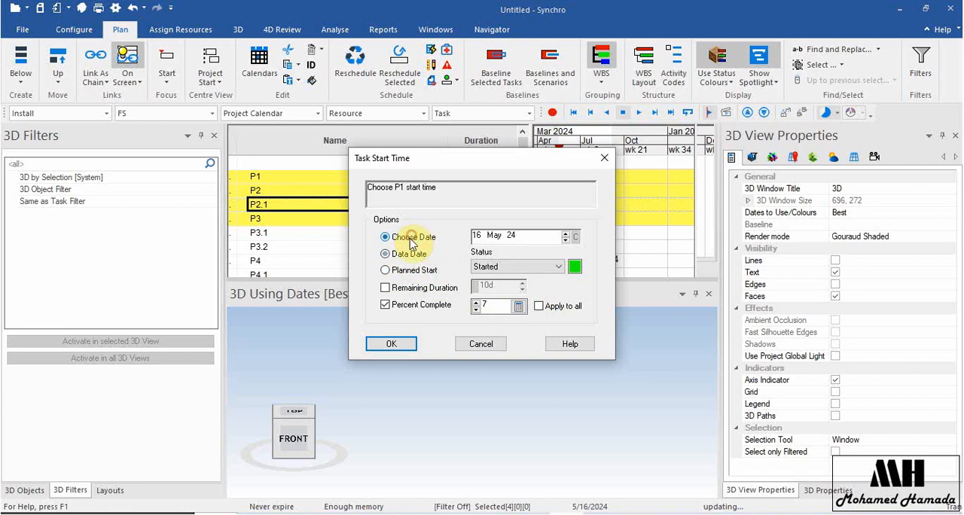
{"action": "left_click", "coordinate": [411, 274]}
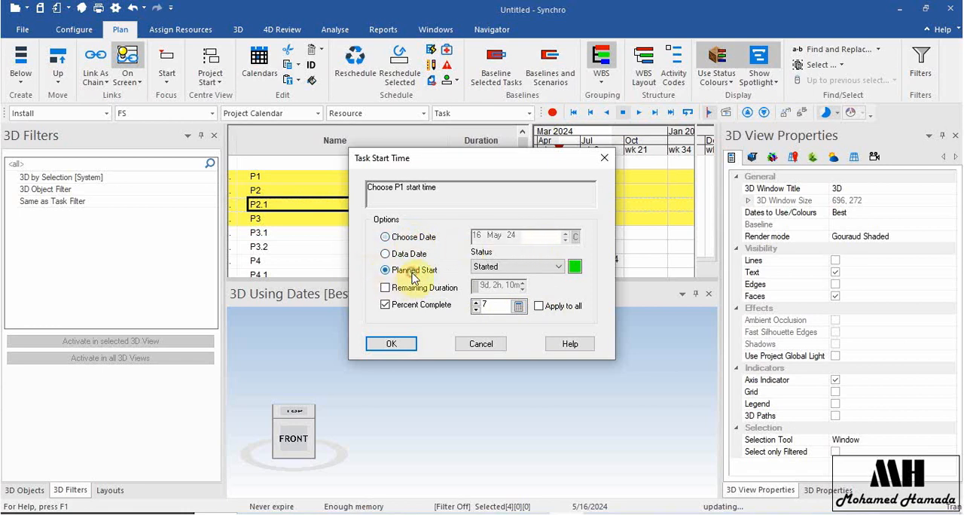
{"action": "left_click", "coordinate": [403, 307]}
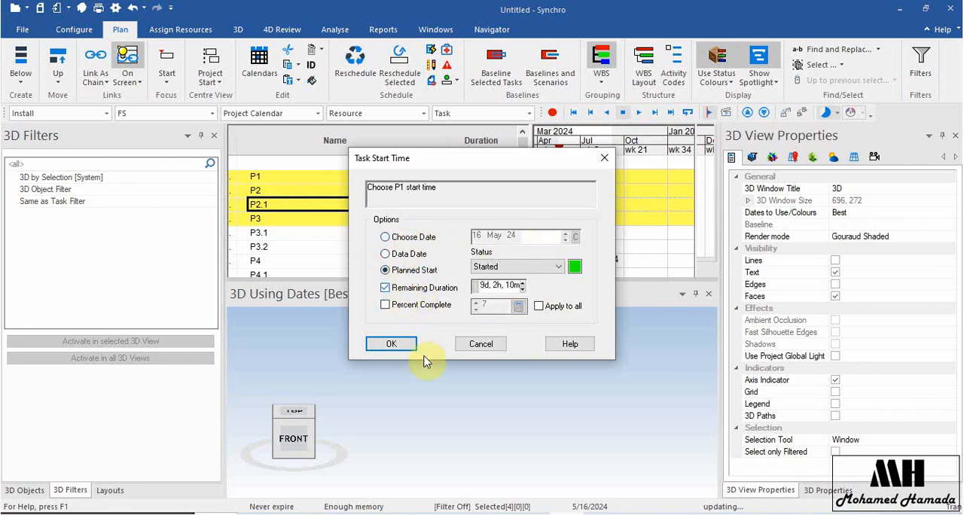
{"action": "left_click", "coordinate": [400, 345]}
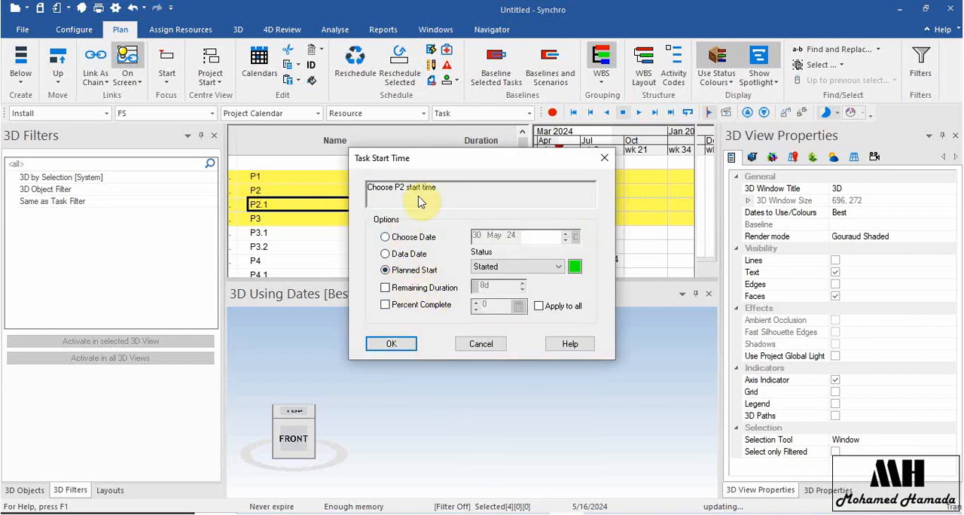
Mark P2, P2.1 and P3 as Started at their Planned Start, keeping the other start options as offered.
{"action": "left_click", "coordinate": [395, 344]}
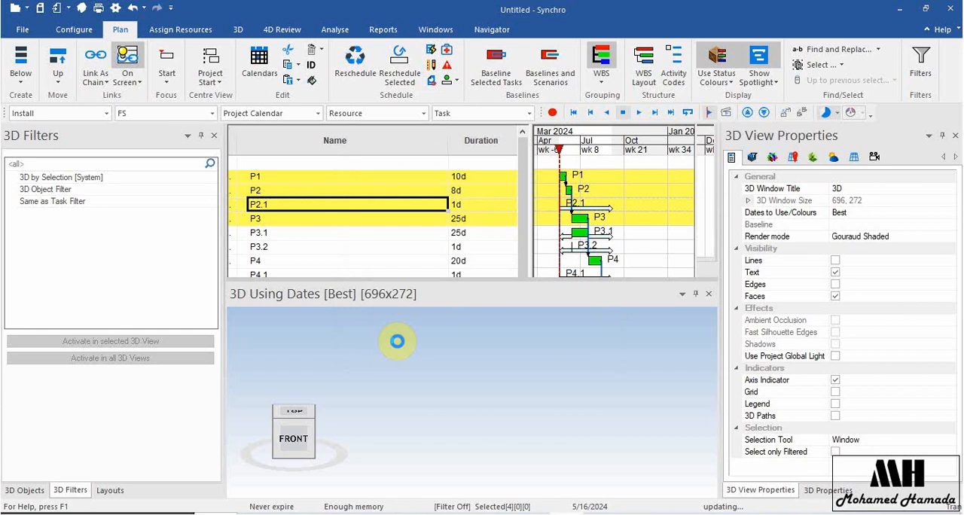
{"action": "left_click", "coordinate": [396, 342]}
{"action": "left_click", "coordinate": [396, 342]}
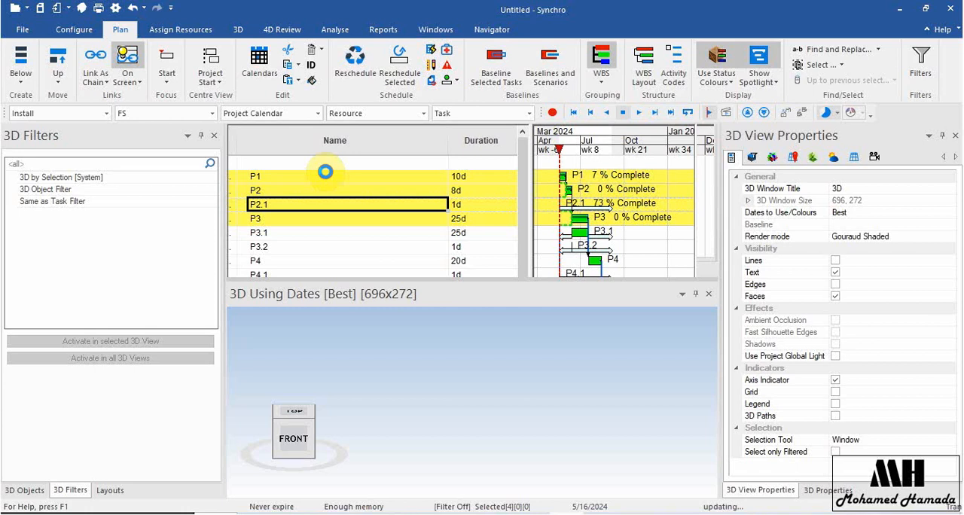
{"action": "left_click", "coordinate": [326, 171]}
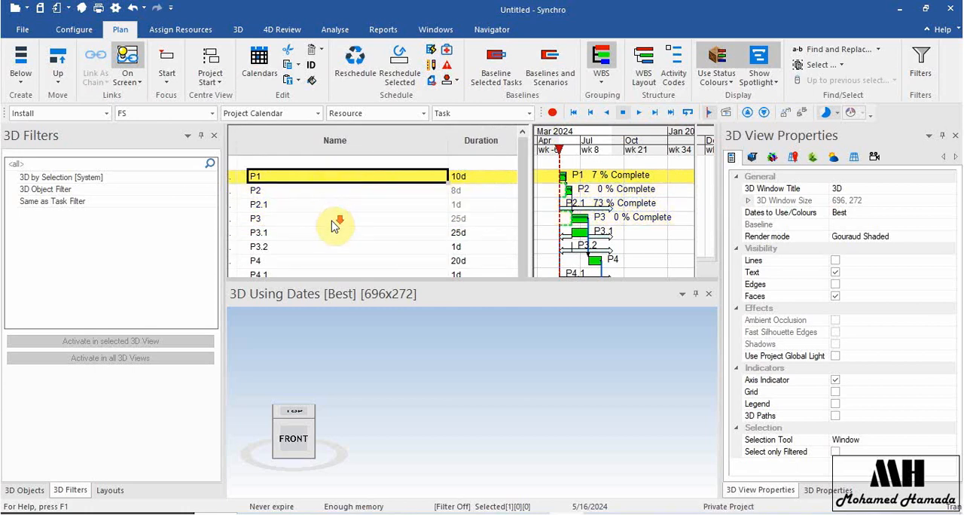
Set the default link type to SF and add a task named A1 below P7, leaving one empty row between them.
{"action": "scroll", "coordinate": [334, 224], "scroll_direction": "down", "scroll_amount": 4}
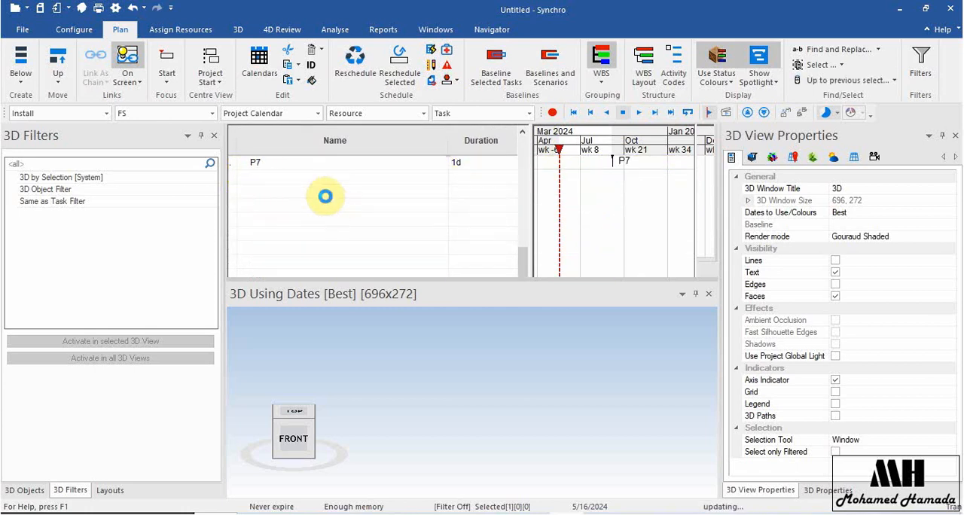
{"action": "left_click", "coordinate": [325, 194]}
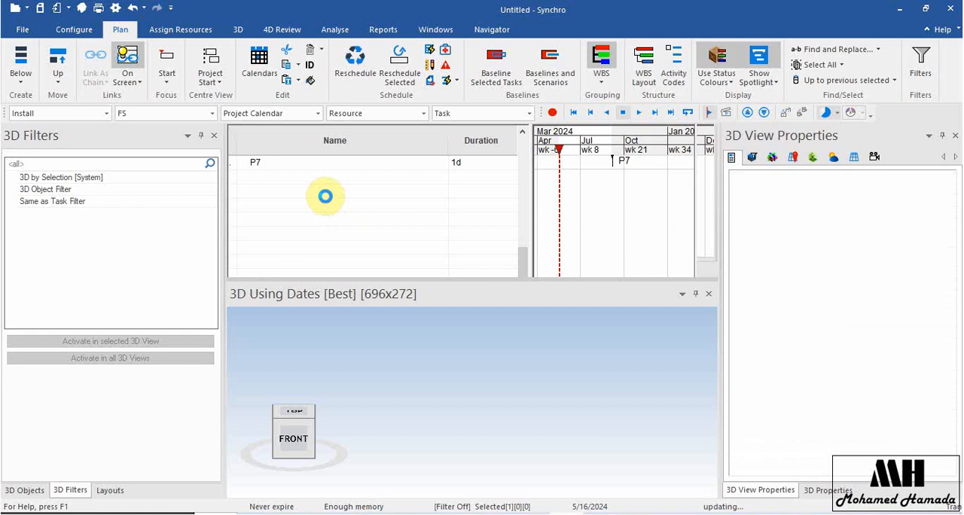
{"action": "left_click", "coordinate": [208, 113]}
{"action": "left_click", "coordinate": [201, 156]}
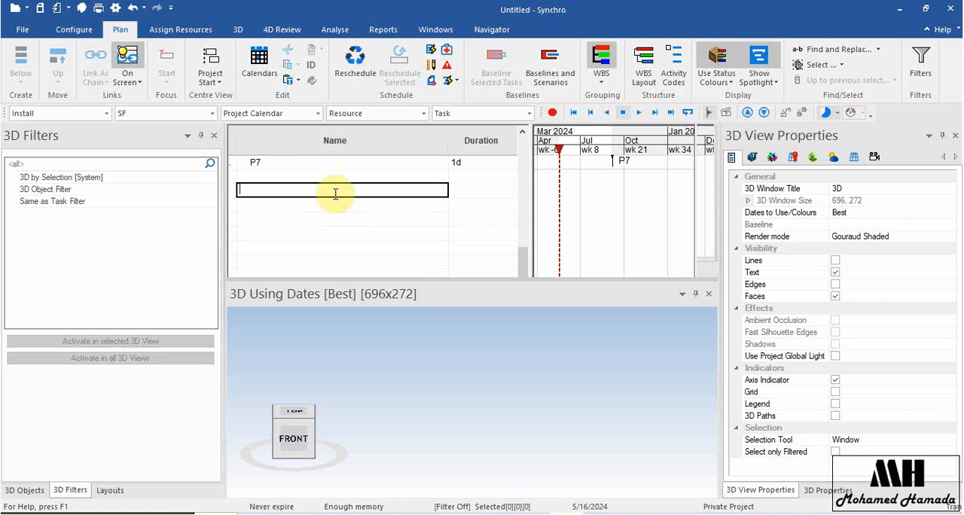
{"action": "type", "text": "A1"}
{"action": "key", "text": "Return"}
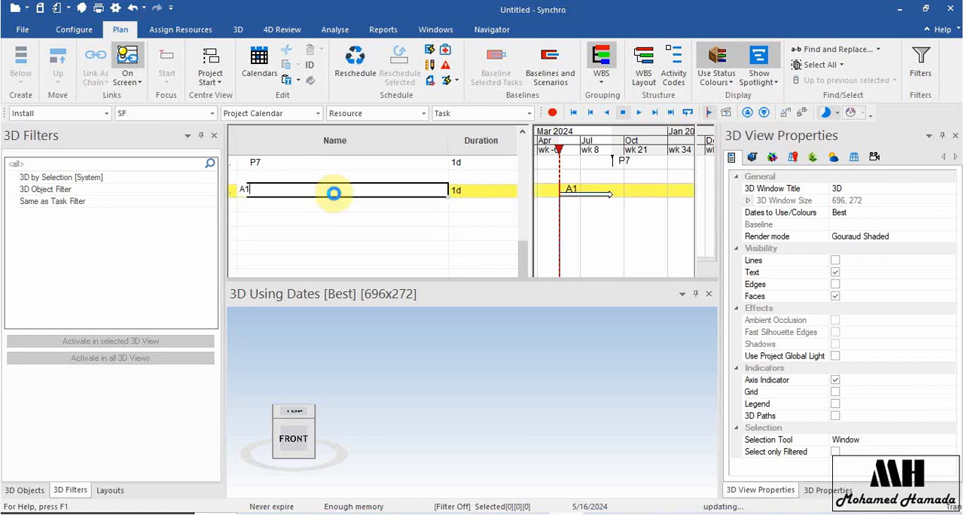
{"action": "left_click", "coordinate": [264, 193]}
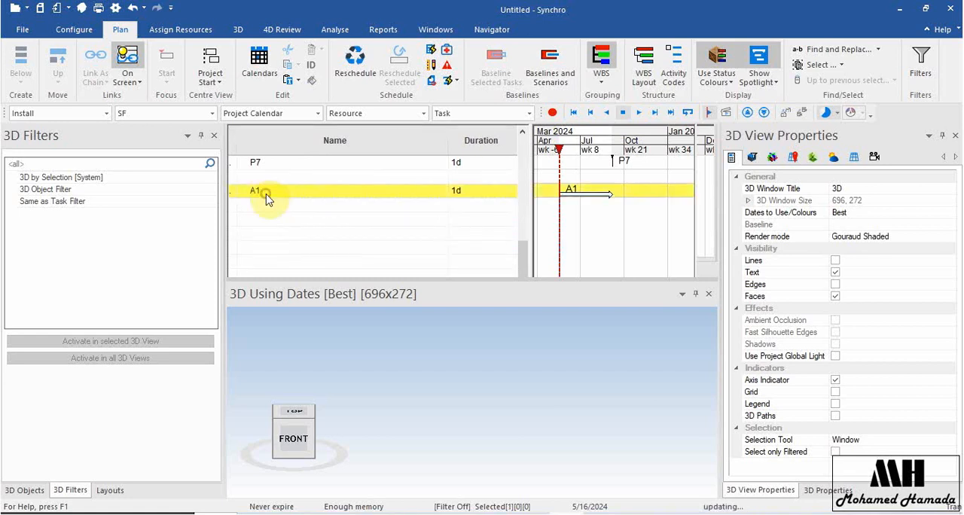
Change the default link type to FF.
{"action": "left_click", "coordinate": [212, 114]}
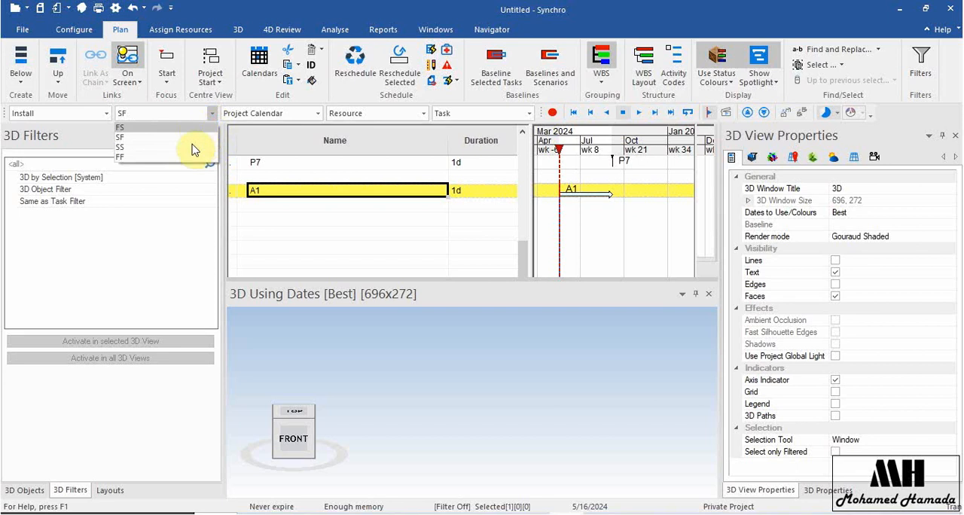
{"action": "left_click", "coordinate": [193, 157]}
{"action": "left_click", "coordinate": [338, 206]}
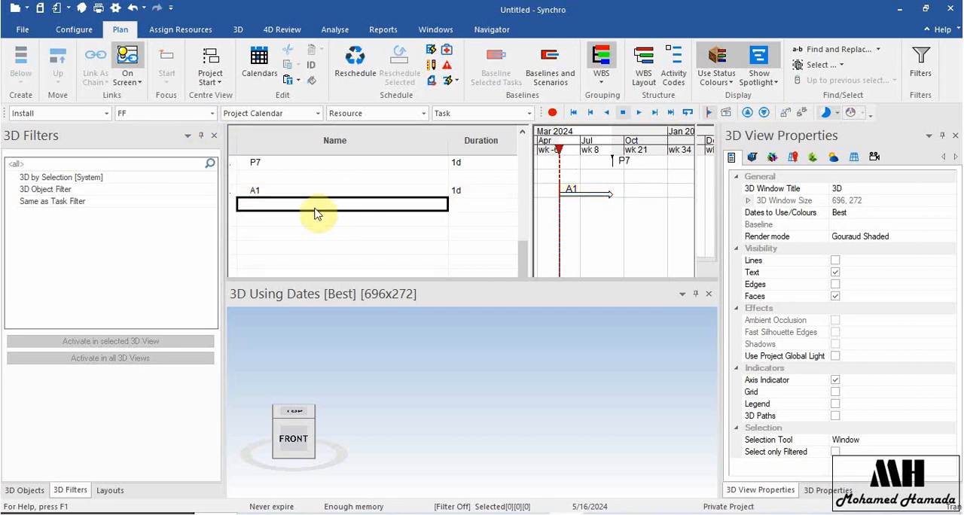
Fill the A1 task name down four rows to create tasks A2 through A5.
{"action": "left_click", "coordinate": [448, 191]}
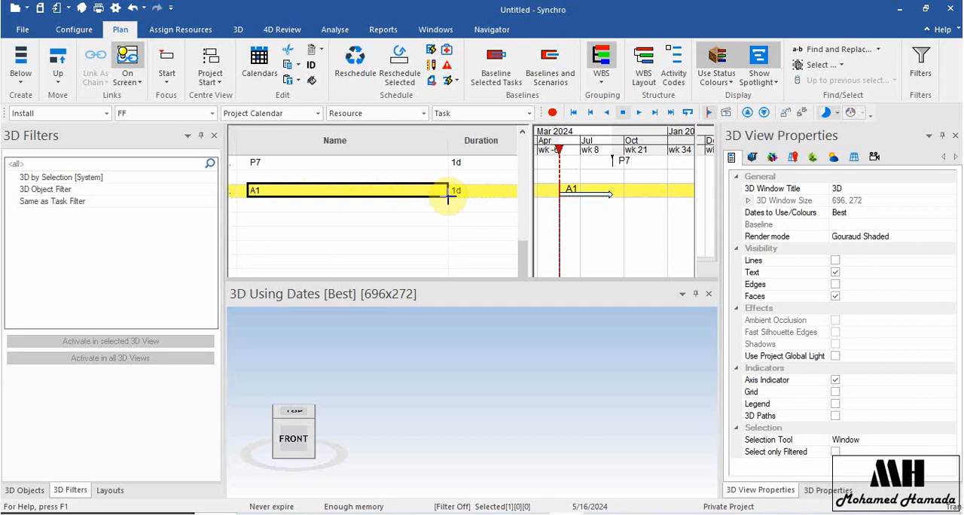
{"action": "left_click_drag", "start_coordinate": [447, 193], "coordinate": [450, 243]}
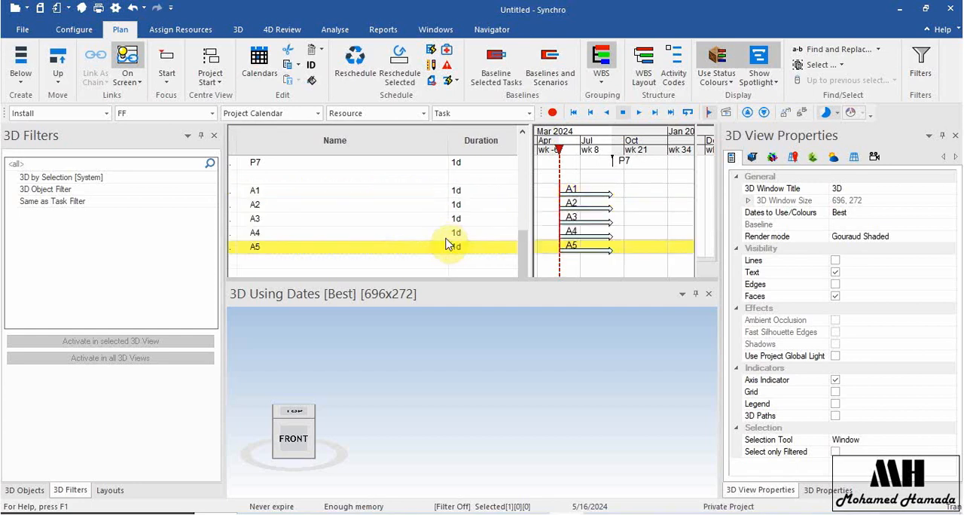
{"action": "left_click", "coordinate": [407, 195]}
Set the duration of A1 to 10d and fill it down through A5, narrowing the Name column.
{"action": "left_click", "coordinate": [500, 198]}
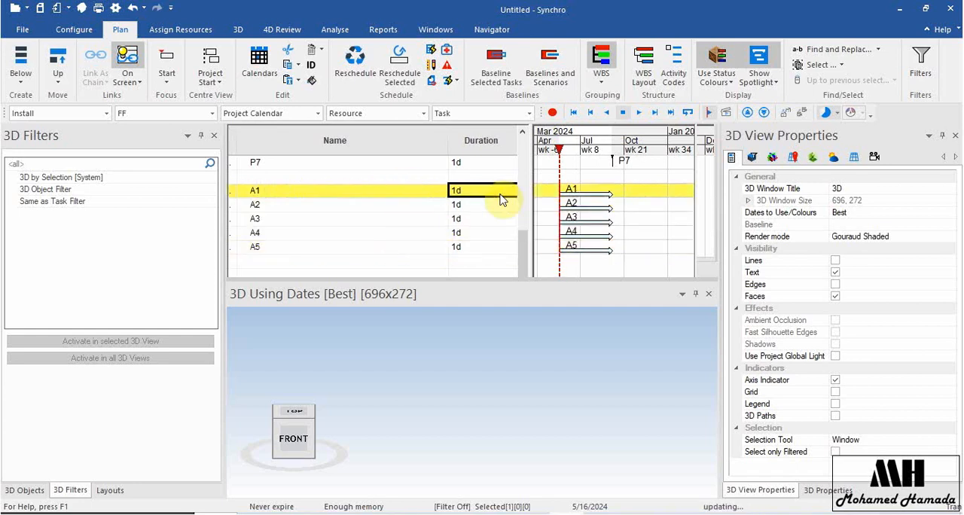
{"action": "left_click", "coordinate": [461, 189]}
{"action": "type", "text": "10d"}
{"action": "key", "text": "Return"}
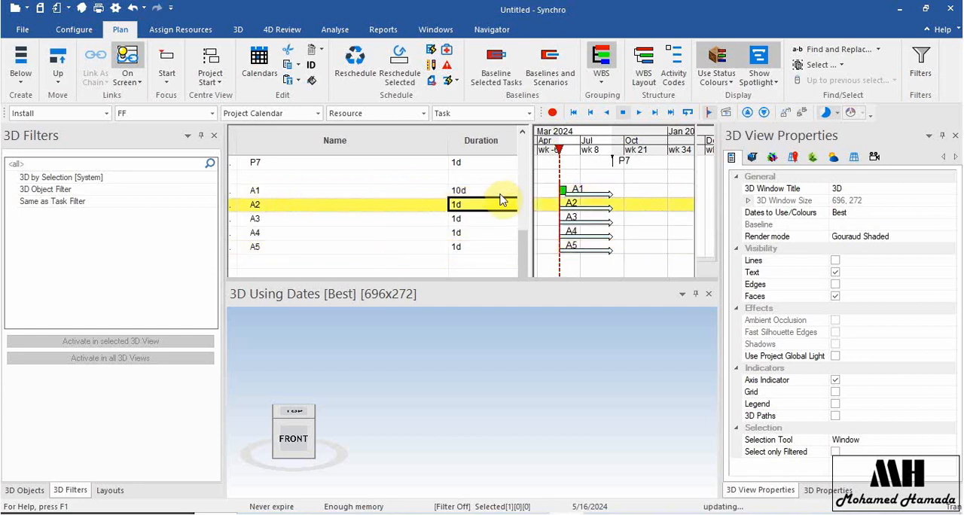
{"action": "left_click_drag", "start_coordinate": [451, 139], "coordinate": [348, 140]}
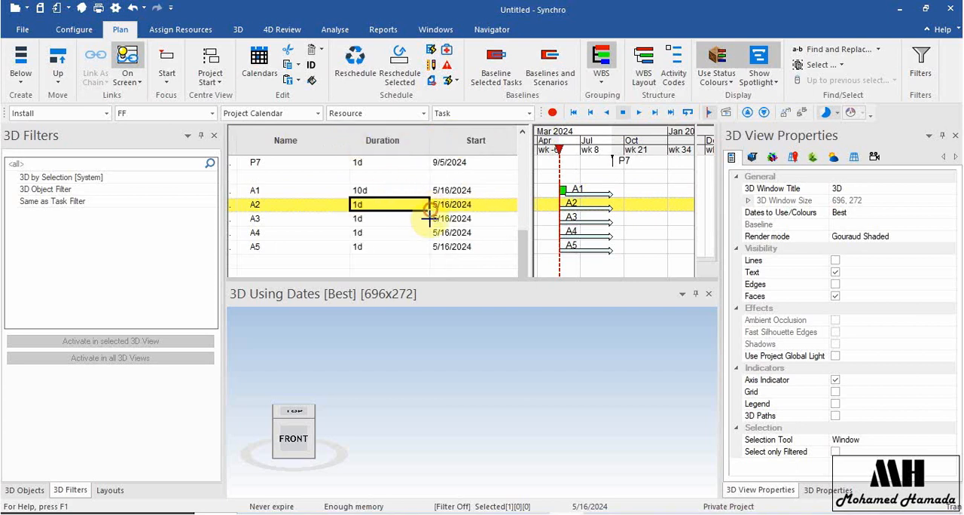
{"action": "left_click", "coordinate": [384, 191]}
{"action": "left_click_drag", "start_coordinate": [430, 198], "coordinate": [421, 246]}
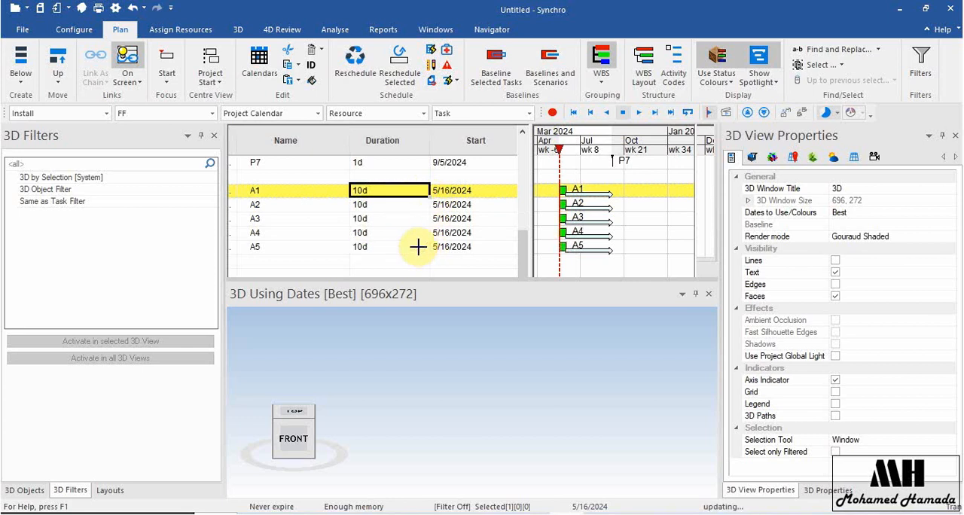
Reschedule the project and bring the bars of A1 through A5 into closer view in the Gantt chart.
{"action": "left_click", "coordinate": [359, 66]}
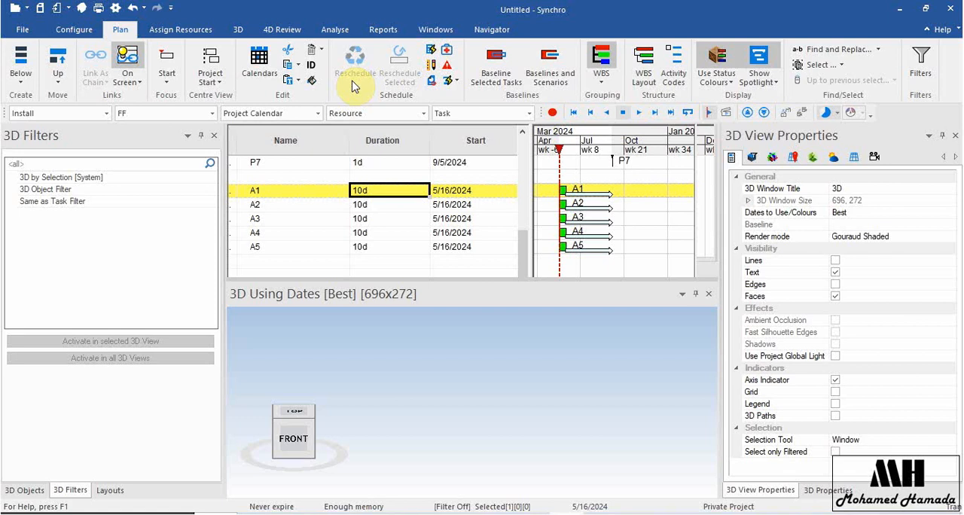
{"action": "scroll", "coordinate": [582, 224], "scroll_direction": "up", "scroll_amount": 3}
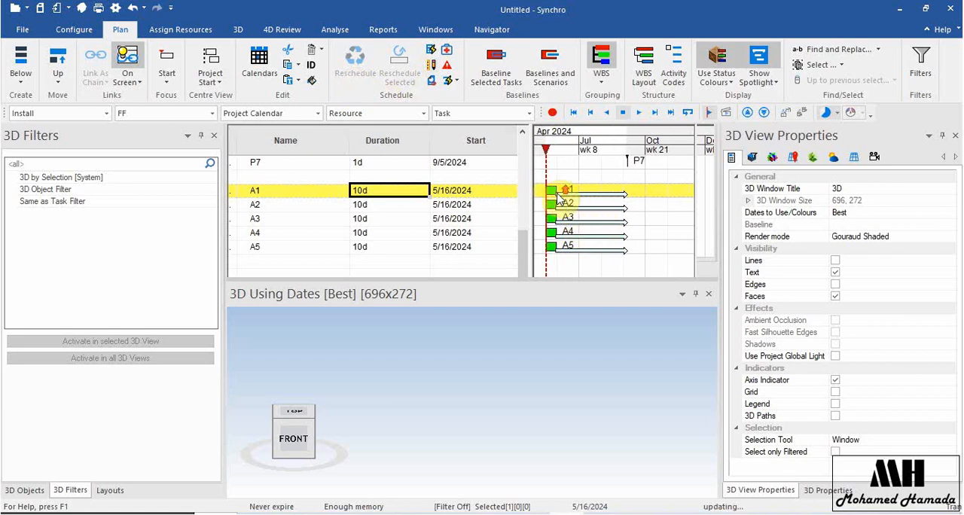
{"action": "scroll", "coordinate": [558, 198], "scroll_direction": "up", "scroll_amount": 1}
{"action": "middle_click_drag", "start_coordinate": [558, 198], "coordinate": [654, 192]}
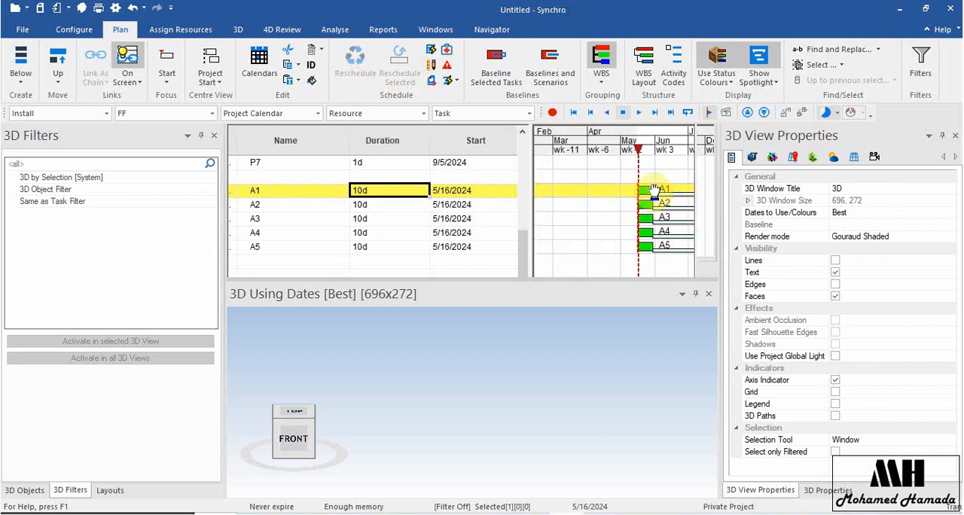
Link tasks A1 through A5 as a chain with FF links and reschedule the project.
{"action": "left_click", "coordinate": [334, 236], "text": "shift"}
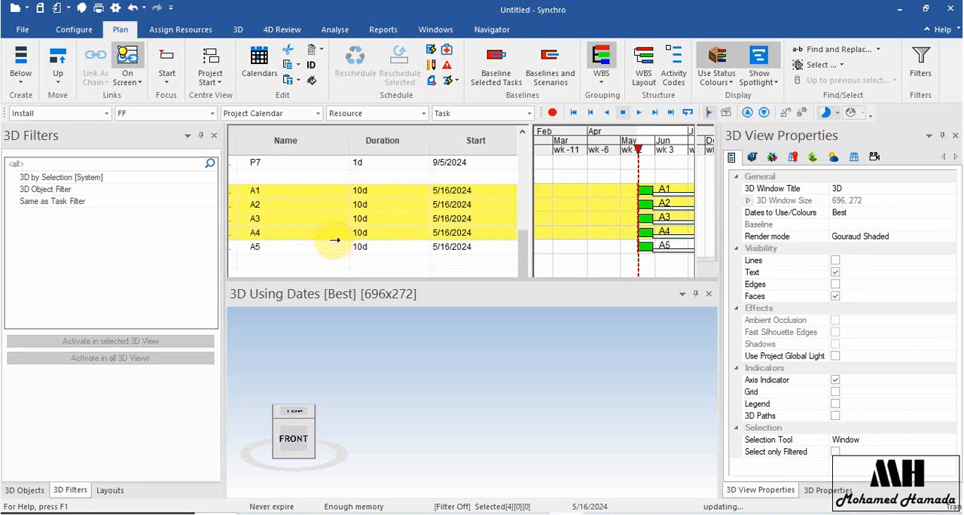
{"action": "left_click", "coordinate": [334, 249], "text": "shift"}
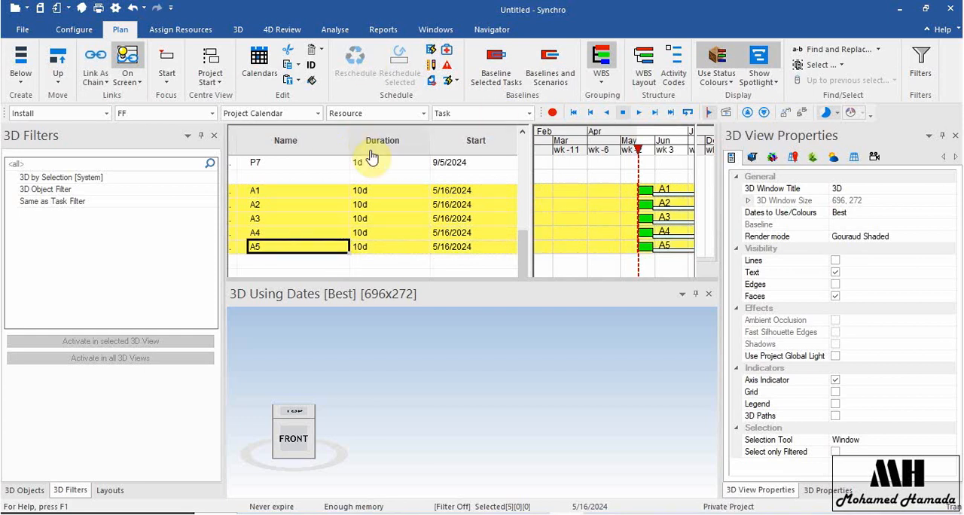
{"action": "scroll", "coordinate": [377, 208], "scroll_direction": "up", "scroll_amount": 1}
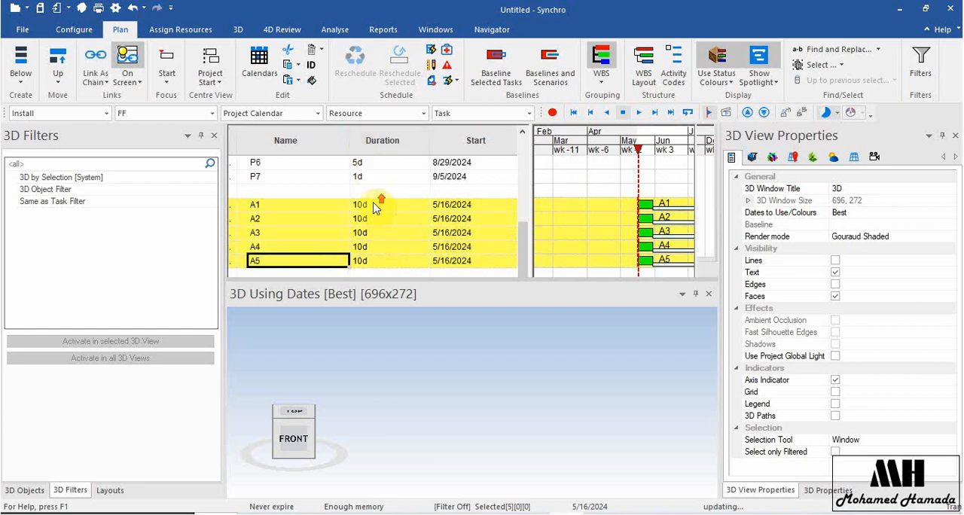
{"action": "scroll", "coordinate": [363, 220], "scroll_direction": "up", "scroll_amount": 10}
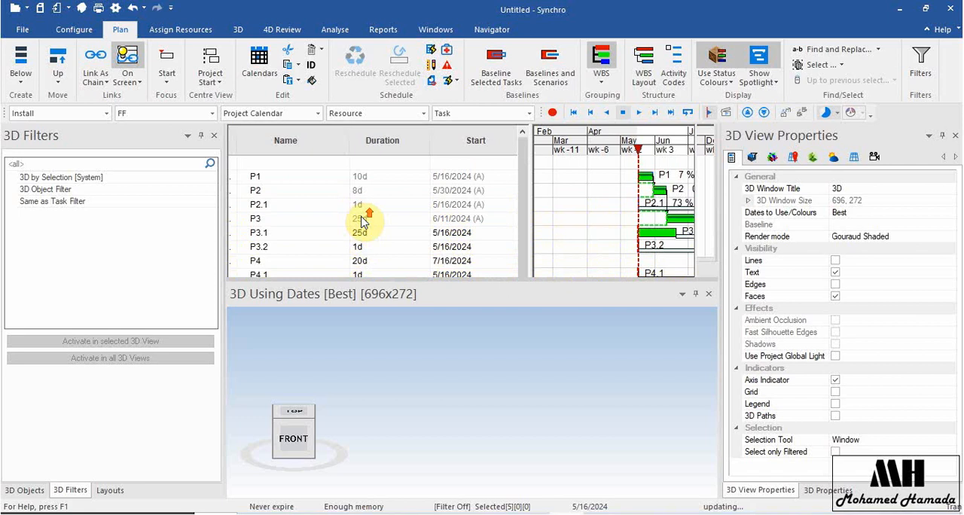
{"action": "scroll", "coordinate": [411, 225], "scroll_direction": "down", "scroll_amount": 10}
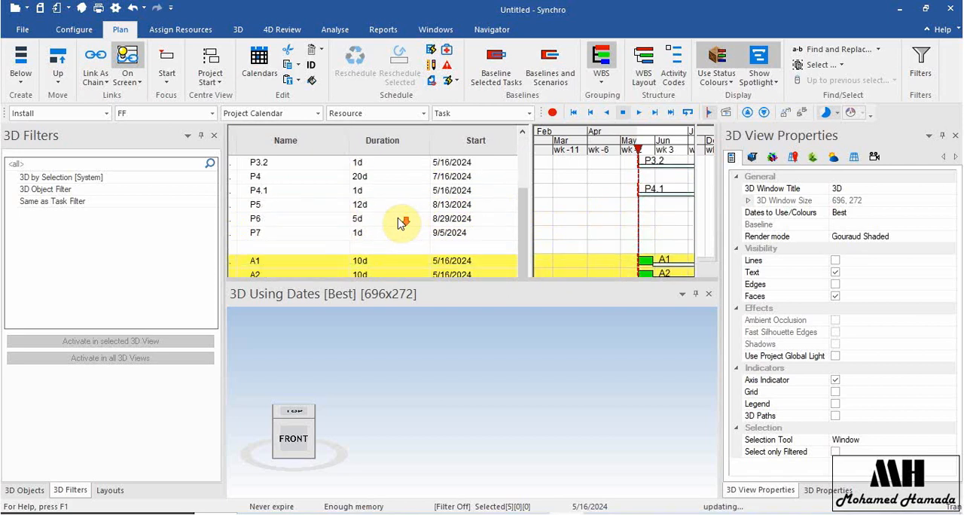
{"action": "left_click", "coordinate": [92, 79]}
{"action": "left_click", "coordinate": [138, 110]}
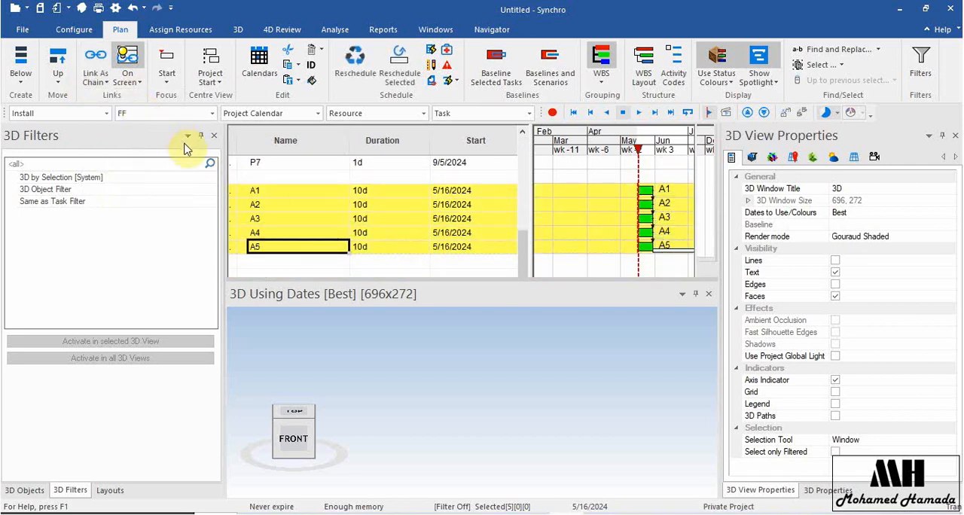
{"action": "left_click", "coordinate": [355, 64]}
Compare the FF link lines between A1 and A5 with the links between P1, P2 and P3 in the Gantt chart.
{"action": "scroll", "coordinate": [664, 202], "scroll_direction": "up", "scroll_amount": 5, "text": "ctrl"}
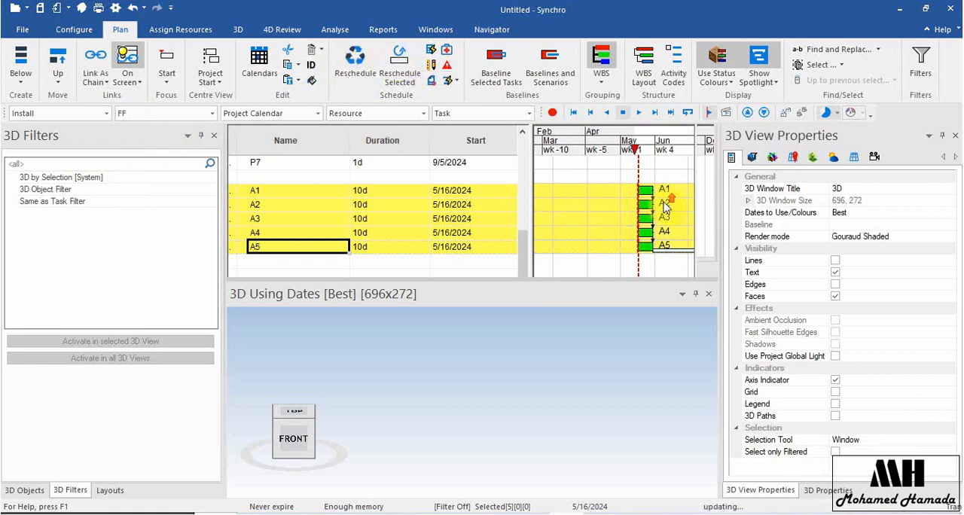
{"action": "scroll", "coordinate": [639, 204], "scroll_direction": "up", "scroll_amount": 3, "text": "ctrl"}
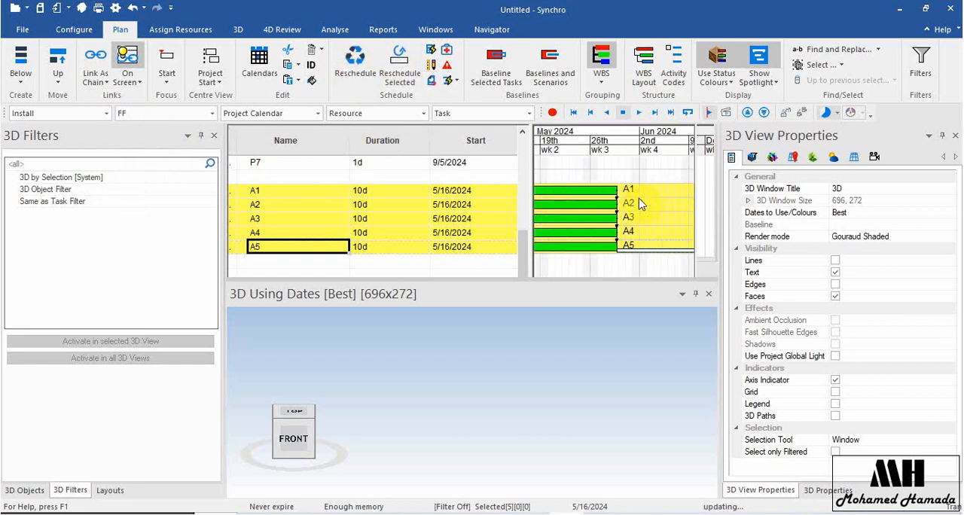
{"action": "scroll", "coordinate": [608, 203], "scroll_direction": "up", "scroll_amount": 1, "text": "ctrl"}
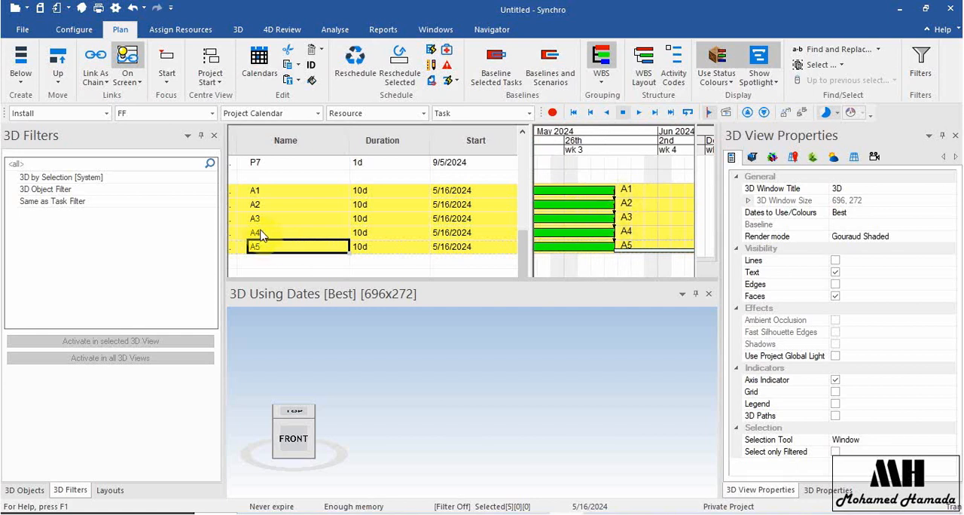
{"action": "scroll", "coordinate": [324, 230], "scroll_direction": "up", "scroll_amount": 3}
{"action": "scroll", "coordinate": [324, 226], "scroll_direction": "up", "scroll_amount": 1}
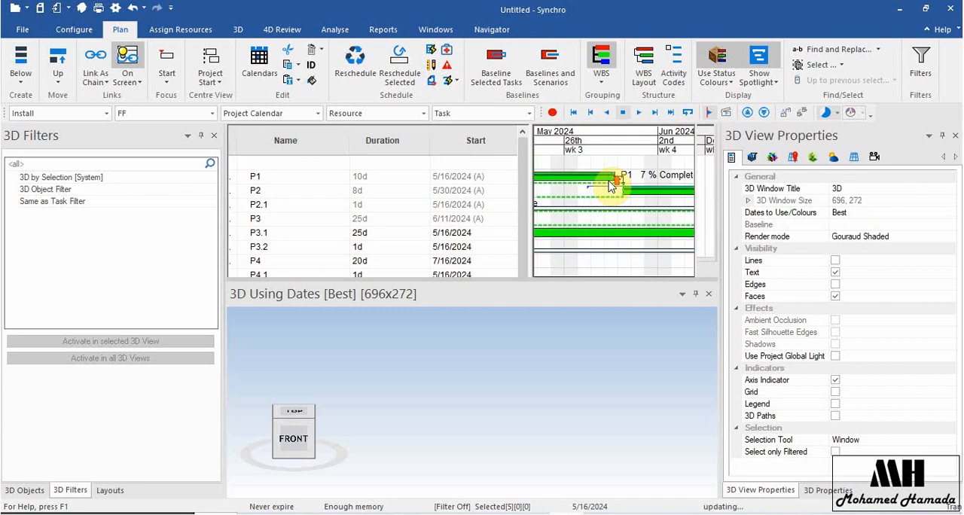
{"action": "scroll", "coordinate": [614, 183], "scroll_direction": "up", "scroll_amount": 2, "text": "ctrl"}
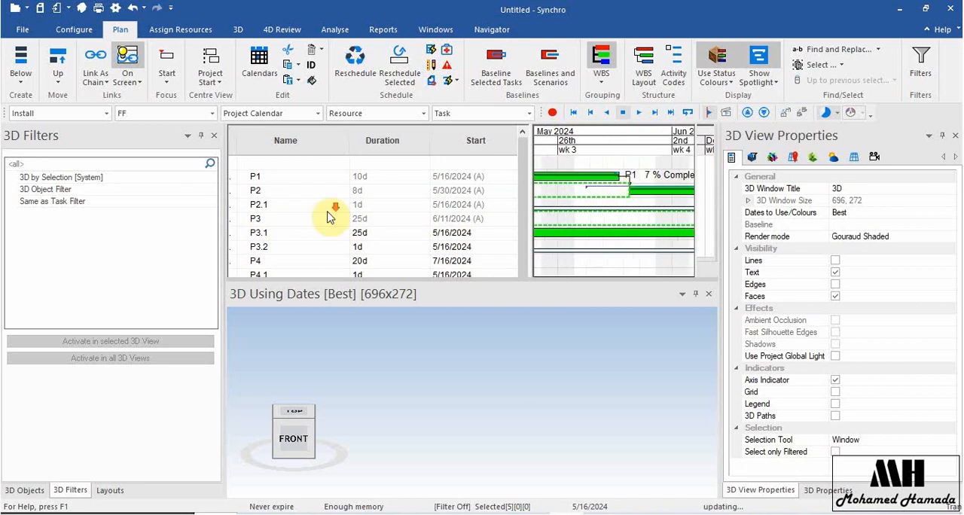
{"action": "scroll", "coordinate": [329, 215], "scroll_direction": "down", "scroll_amount": 6}
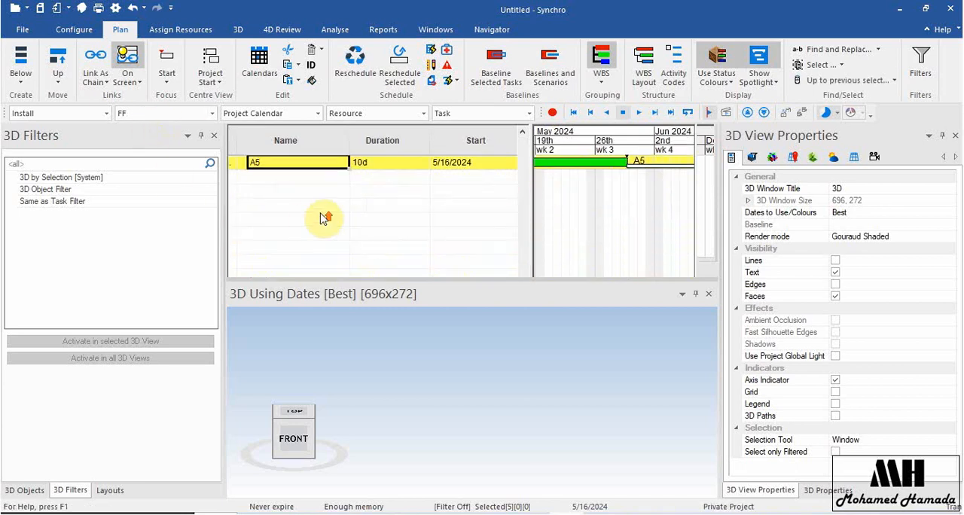
{"action": "scroll", "coordinate": [324, 218], "scroll_direction": "up", "scroll_amount": 4}
{"action": "scroll", "coordinate": [322, 229], "scroll_direction": "down", "scroll_amount": 4}
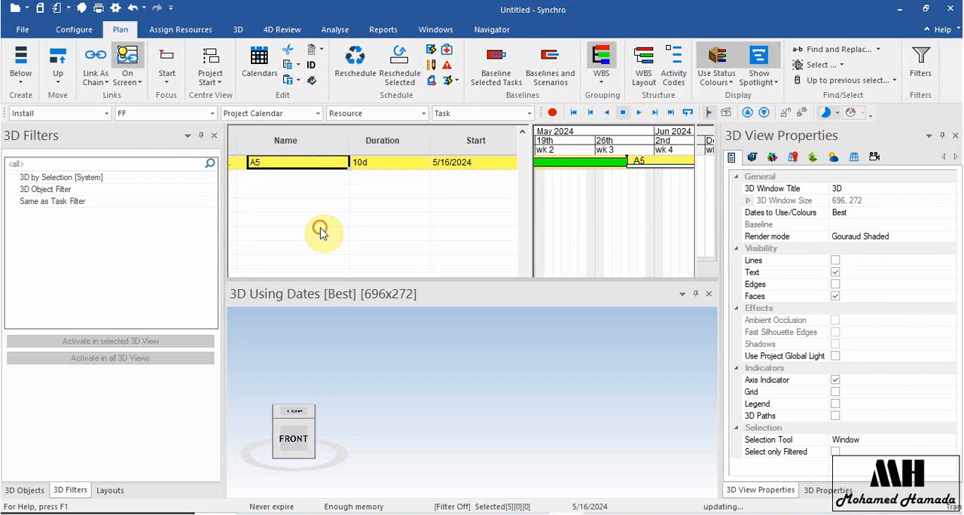
Add a new task named B1 below A5, leaving four empty rows between them.
{"action": "left_click", "coordinate": [322, 232]}
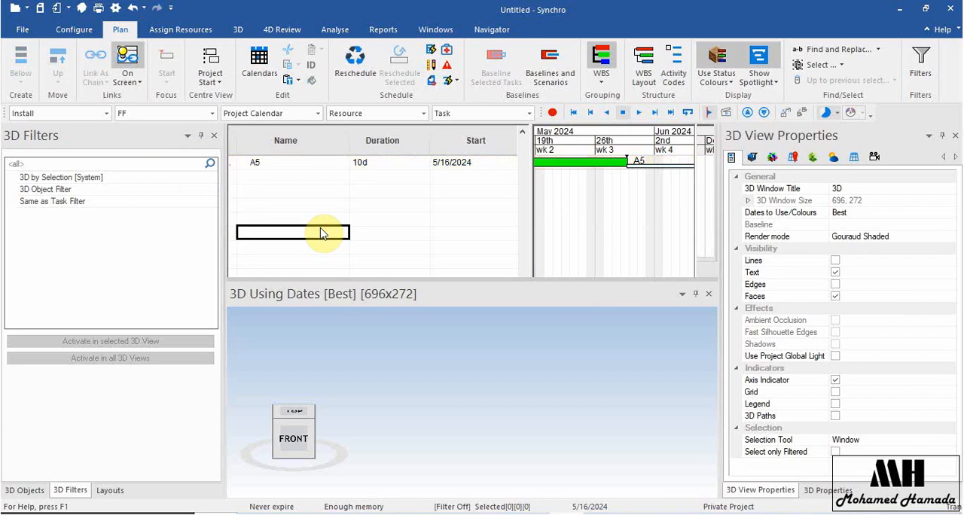
{"action": "type", "text": "B1"}
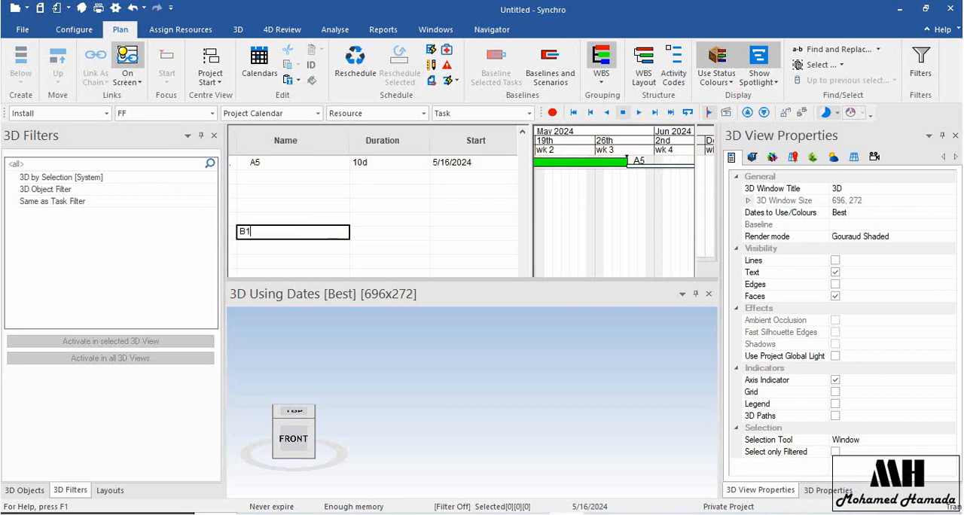
{"action": "key", "text": "Return"}
{"action": "left_click", "coordinate": [399, 235]}
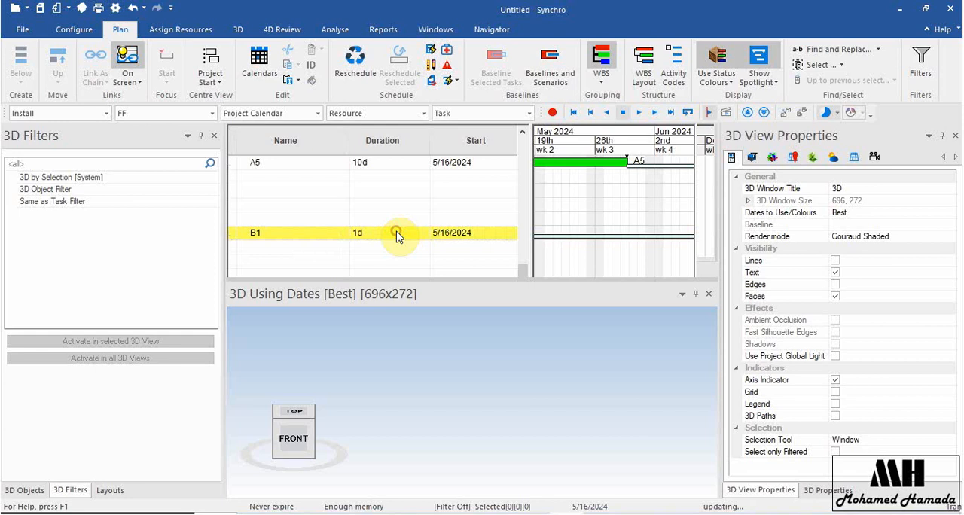
Set the duration of task B1 to 5 days and change the default link type to SS.
{"action": "type", "text": "20"}
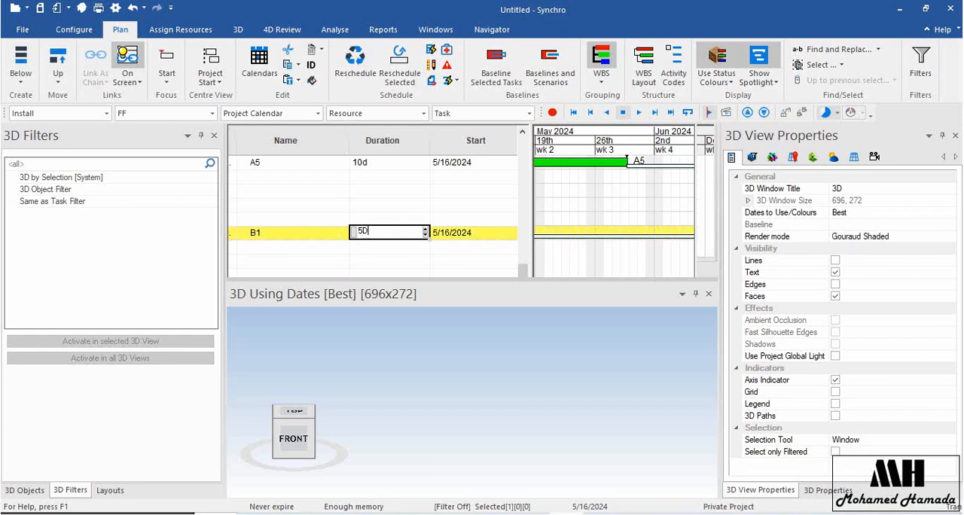
{"action": "key", "text": "Return"}
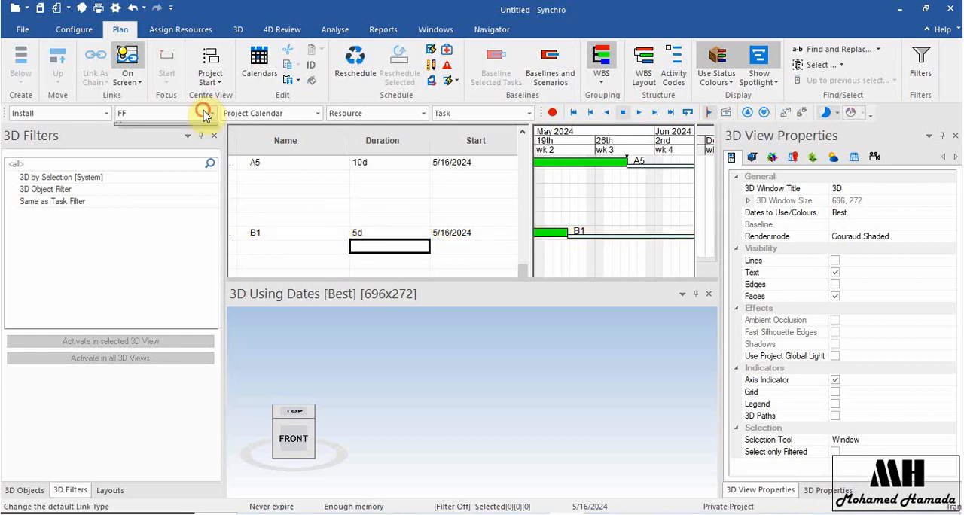
{"action": "left_click", "coordinate": [210, 113]}
{"action": "left_click", "coordinate": [192, 146]}
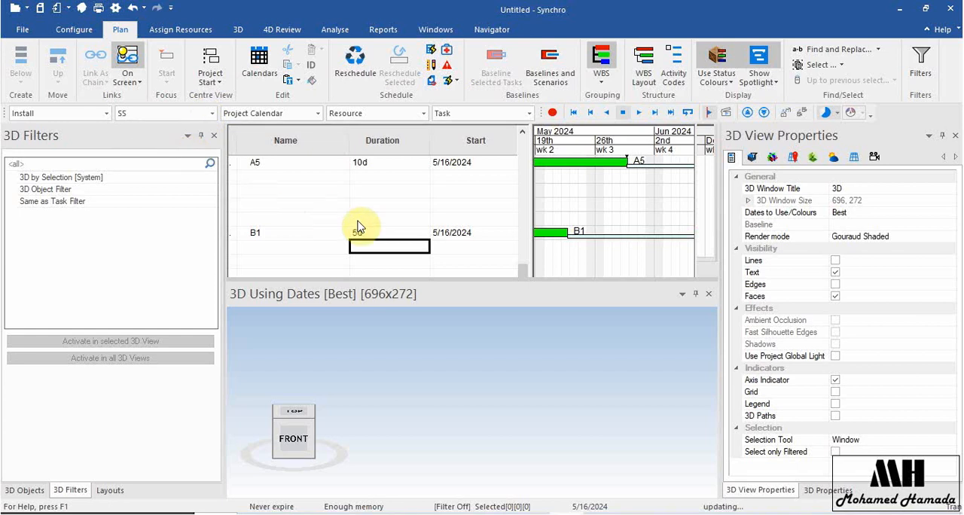
Fill the B1 name down to create tasks B2, B3 and B4, and copy the 5-day duration to them.
{"action": "left_click", "coordinate": [331, 237]}
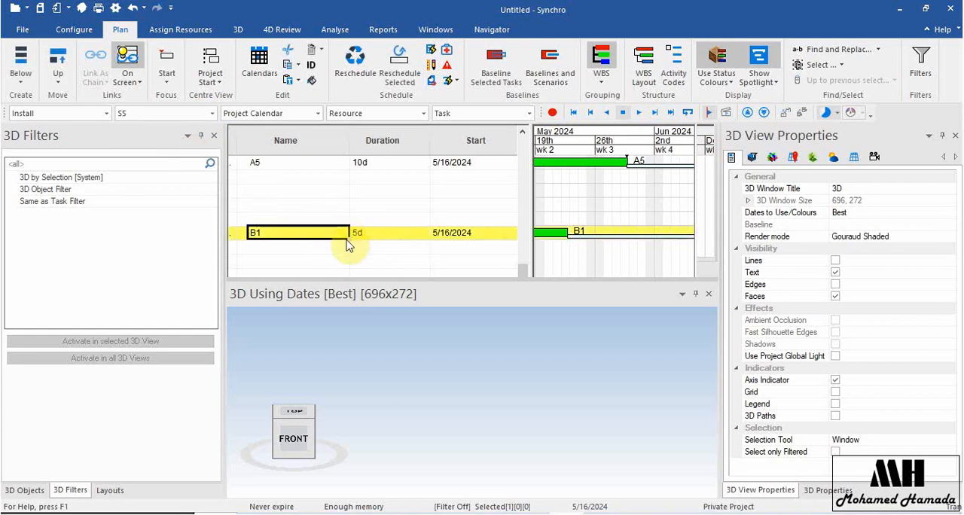
{"action": "left_click_drag", "start_coordinate": [345, 252], "coordinate": [345, 277]}
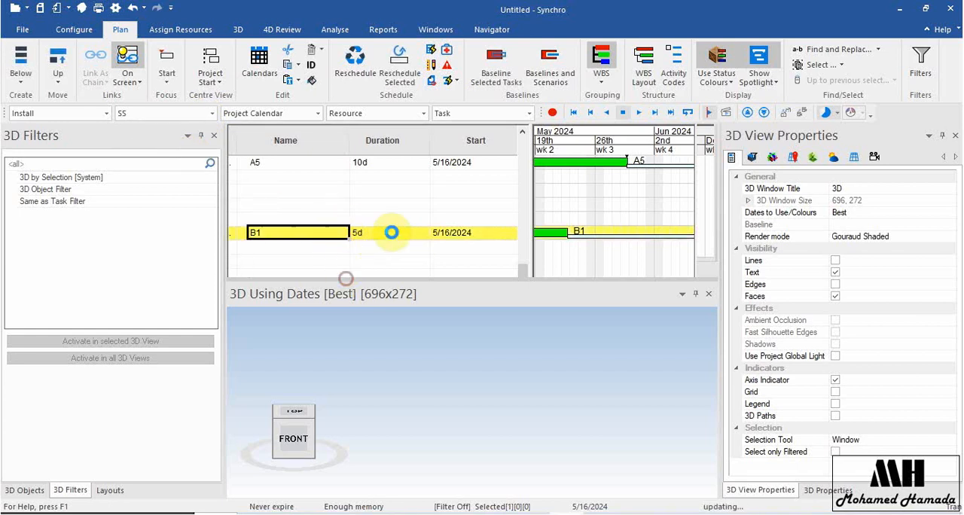
{"action": "left_click", "coordinate": [405, 234]}
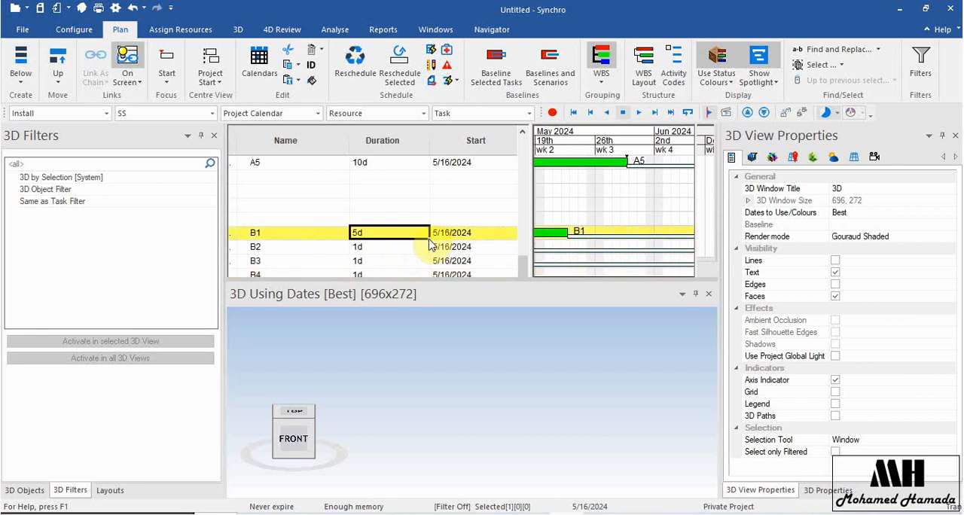
{"action": "left_click_drag", "start_coordinate": [427, 239], "coordinate": [427, 279]}
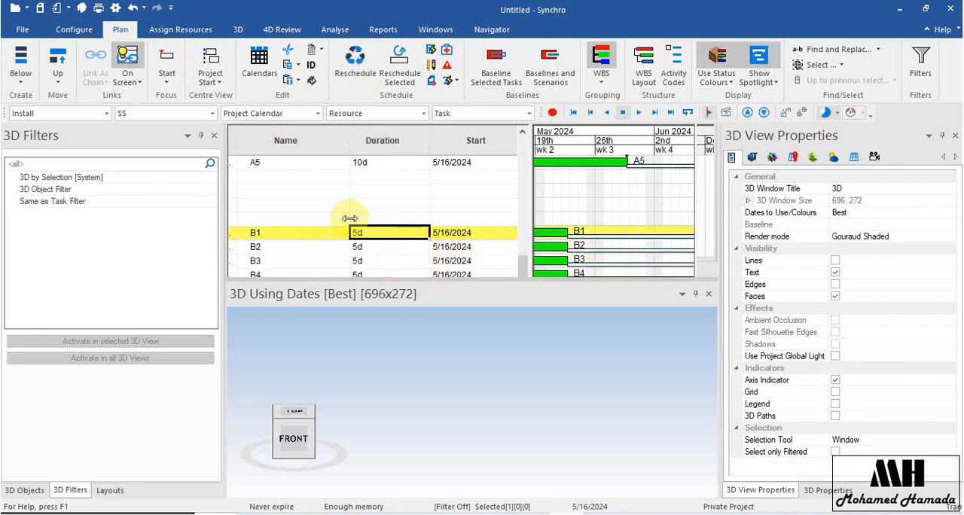
Link tasks B1 through B4 as a chain with SS links and reschedule the project.
{"action": "scroll", "coordinate": [360, 226], "scroll_direction": "down", "scroll_amount": 2}
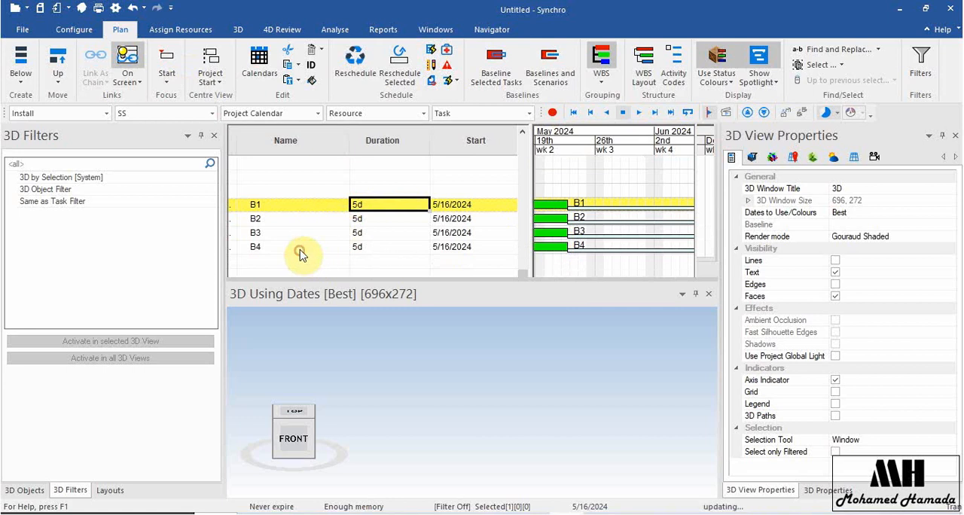
{"action": "left_click", "coordinate": [299, 248], "text": "shift"}
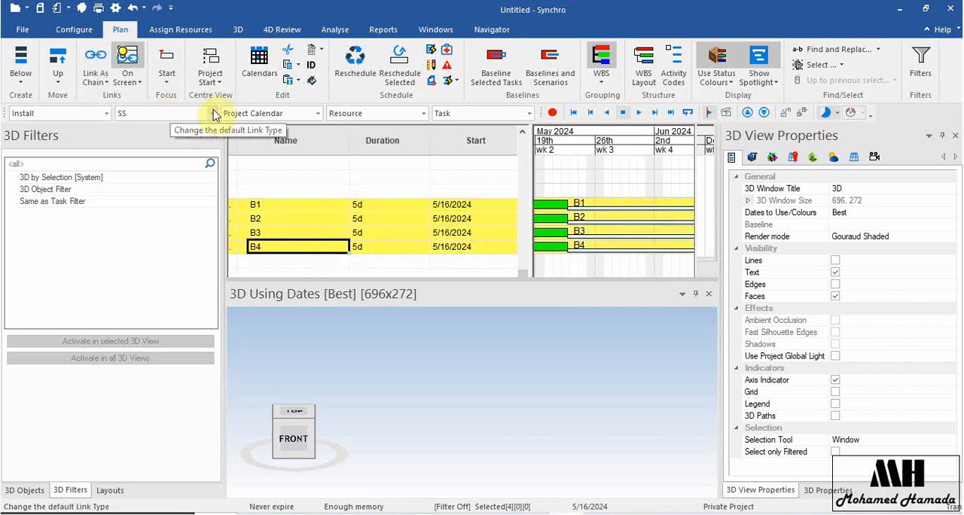
{"action": "left_click", "coordinate": [89, 61]}
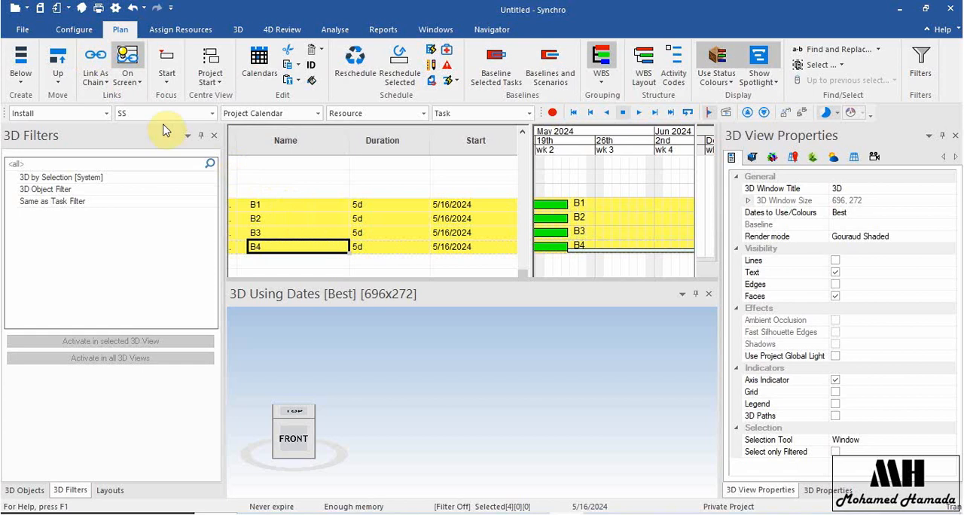
{"action": "left_click", "coordinate": [104, 82]}
{"action": "left_click", "coordinate": [132, 107]}
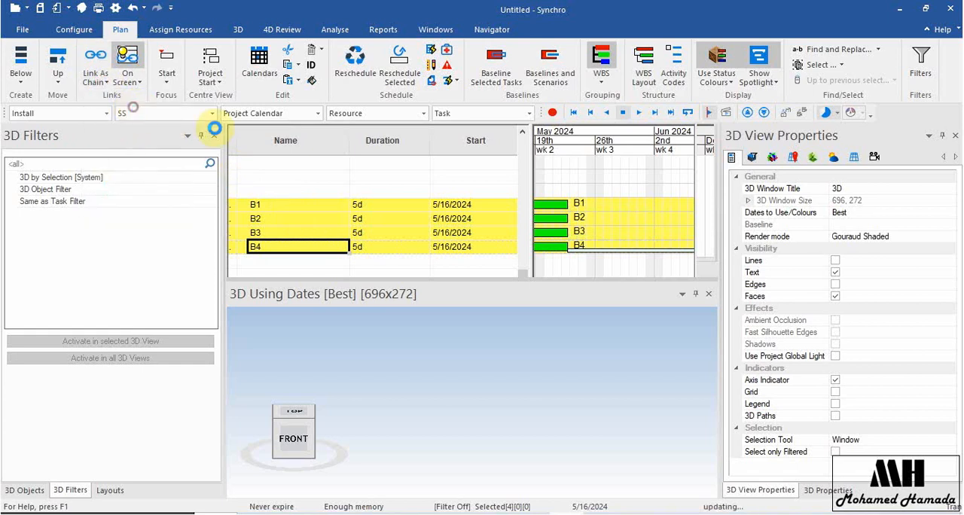
{"action": "left_click", "coordinate": [356, 66]}
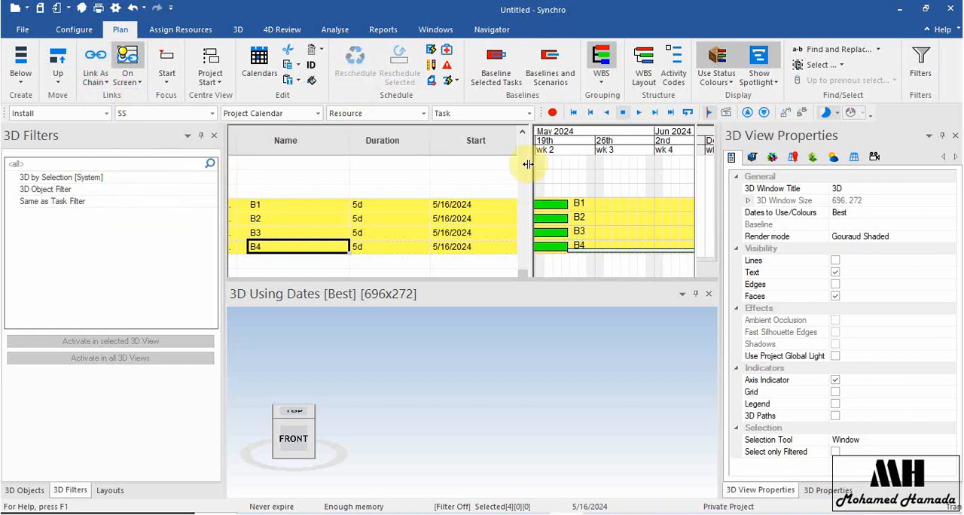
Examine the SS link lines between B1 and B4 in the Gantt chart and compare them with the A1 through A5 links.
{"action": "left_click_drag", "start_coordinate": [530, 133], "coordinate": [423, 134]}
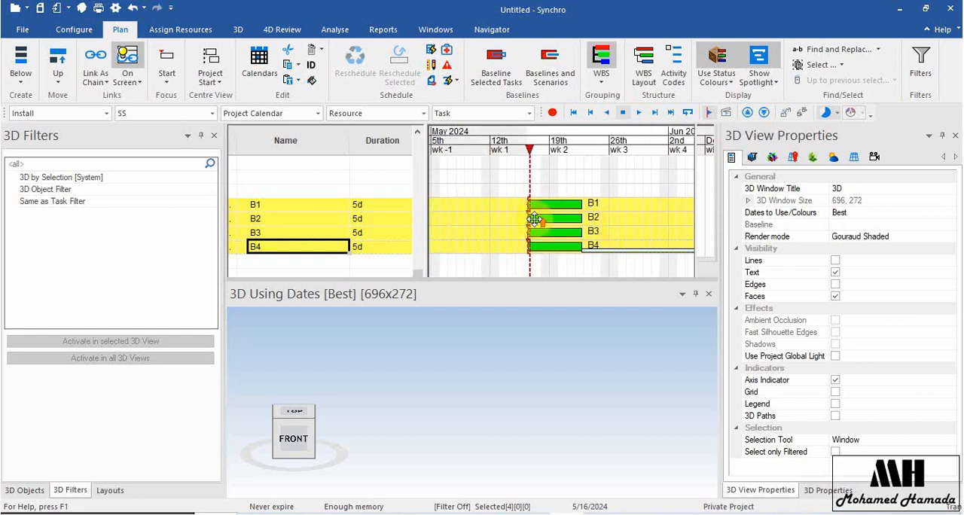
{"action": "scroll", "coordinate": [520, 214], "scroll_direction": "up", "scroll_amount": 5, "text": "ctrl"}
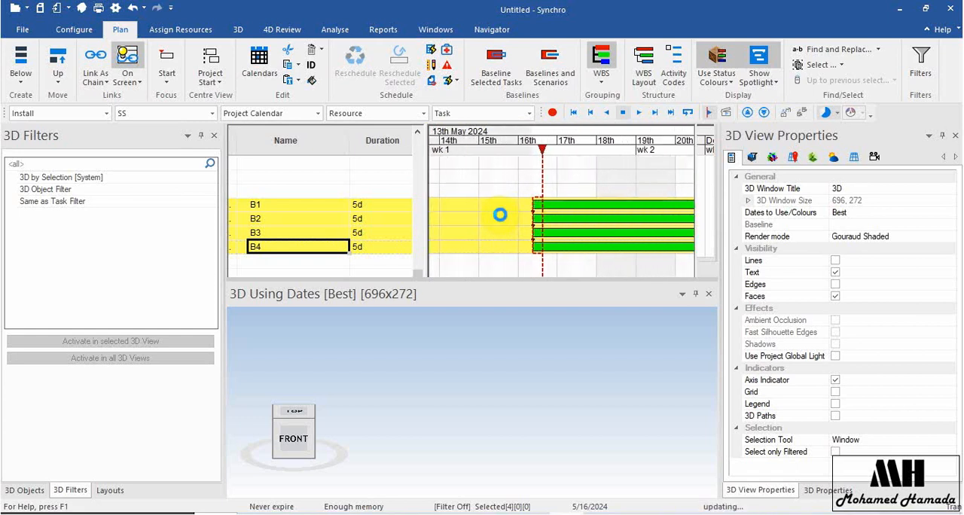
{"action": "left_click", "coordinate": [501, 216]}
{"action": "left_click", "coordinate": [502, 193]}
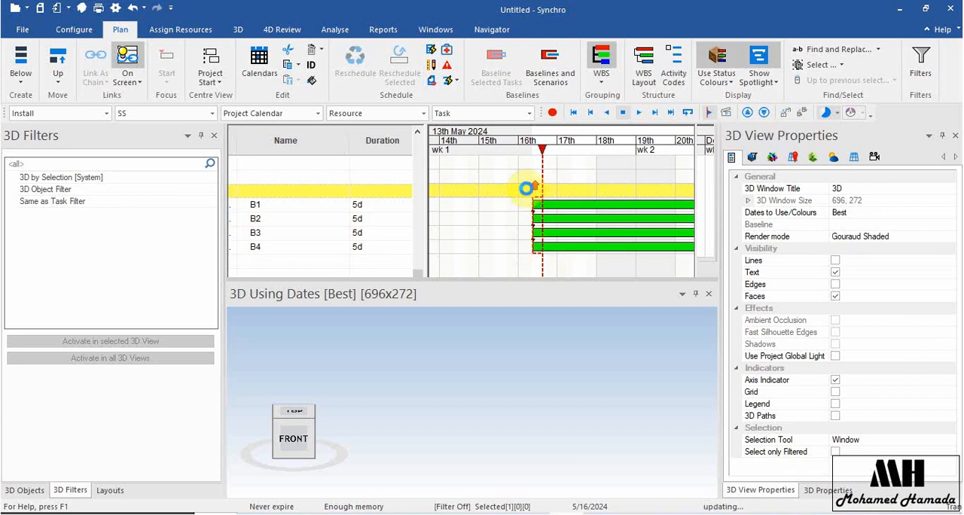
{"action": "scroll", "coordinate": [525, 192], "scroll_direction": "up", "scroll_amount": 1, "text": "ctrl"}
{"action": "scroll", "coordinate": [527, 195], "scroll_direction": "down", "scroll_amount": 4, "text": "ctrl"}
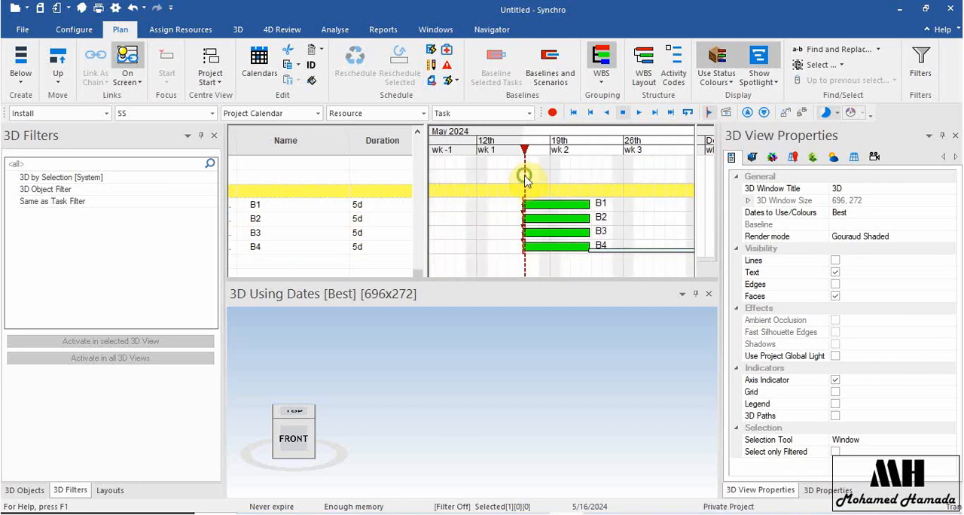
{"action": "middle_click_drag", "start_coordinate": [521, 277], "coordinate": [518, 264]}
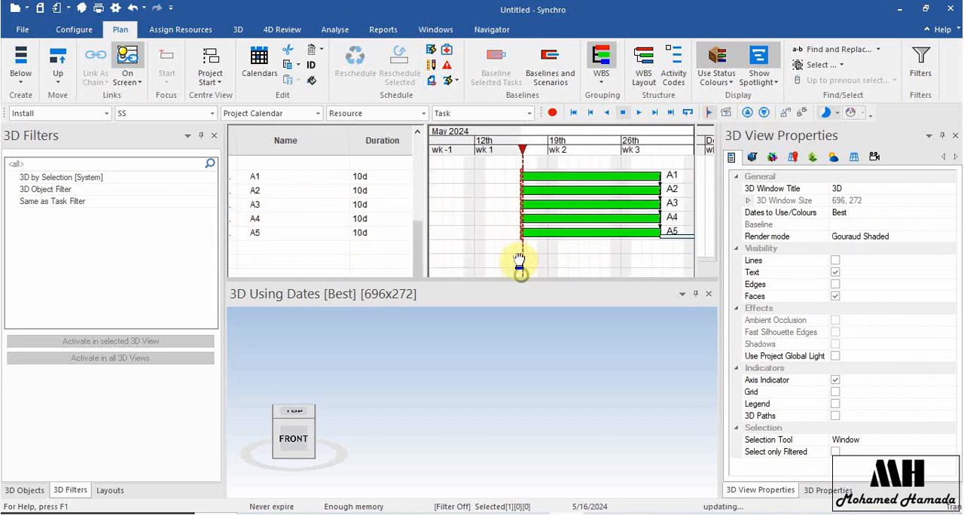
{"action": "left_click", "coordinate": [295, 235]}
{"action": "scroll", "coordinate": [301, 239], "scroll_direction": "down", "scroll_amount": 3}
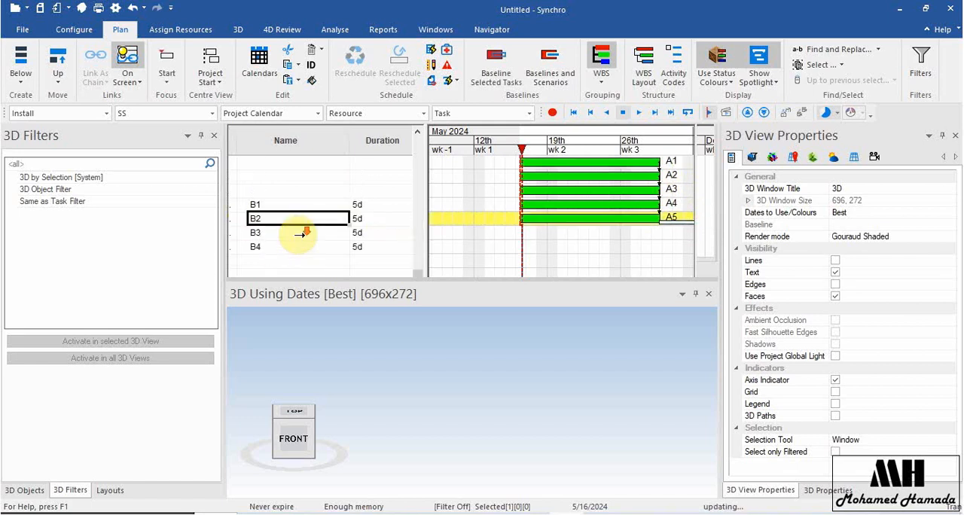
{"action": "scroll", "coordinate": [305, 178], "scroll_direction": "up", "scroll_amount": 3}
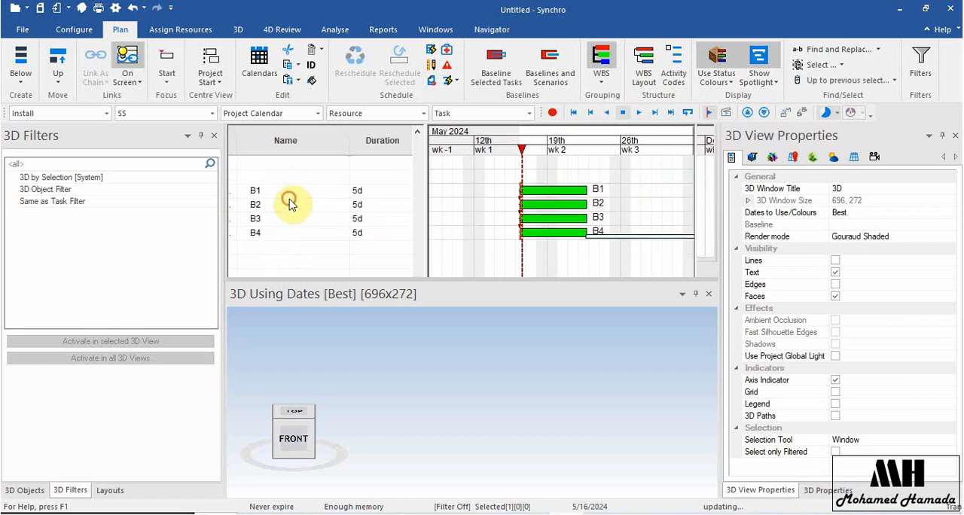
{"action": "left_click", "coordinate": [293, 200]}
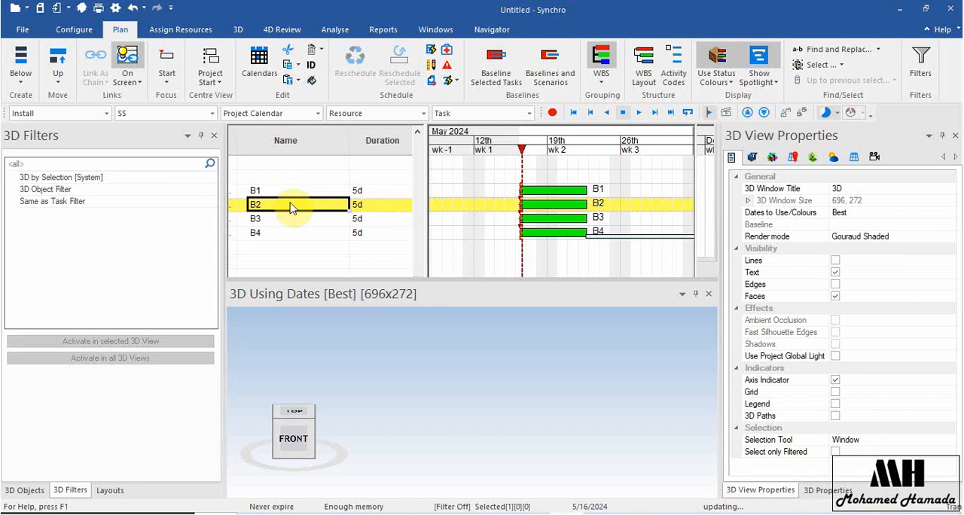
{"action": "right_click", "coordinate": [292, 208]}
{"action": "mouse_move", "coordinate": [452, 384]}
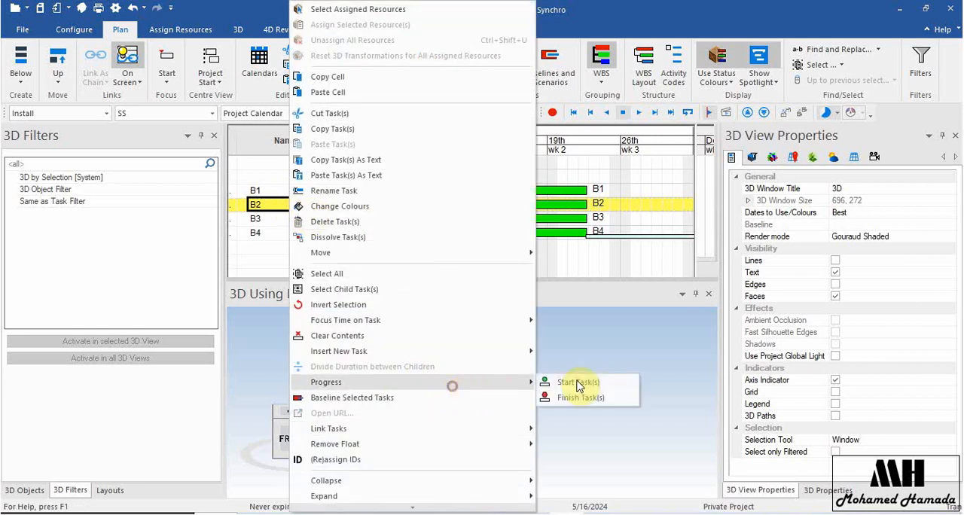
{"action": "left_click", "coordinate": [591, 382]}
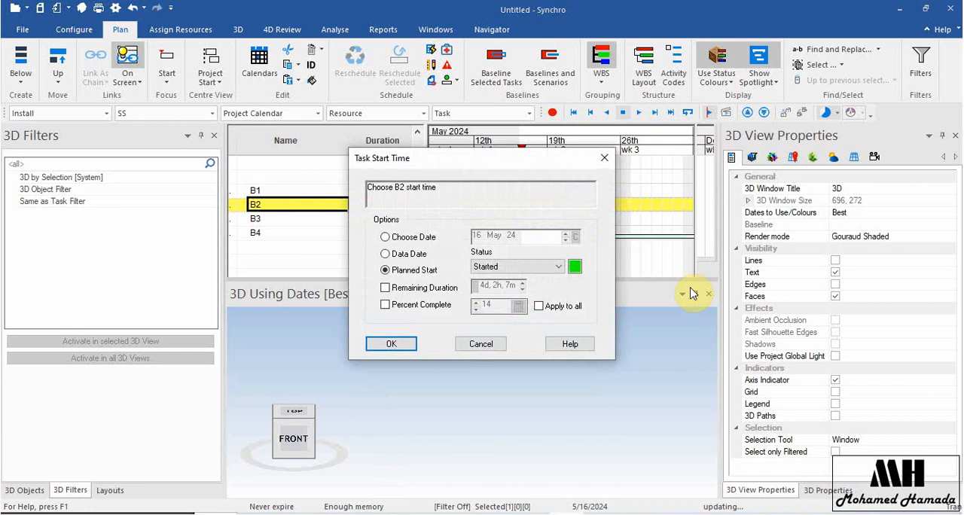
{"action": "left_click", "coordinate": [481, 344]}
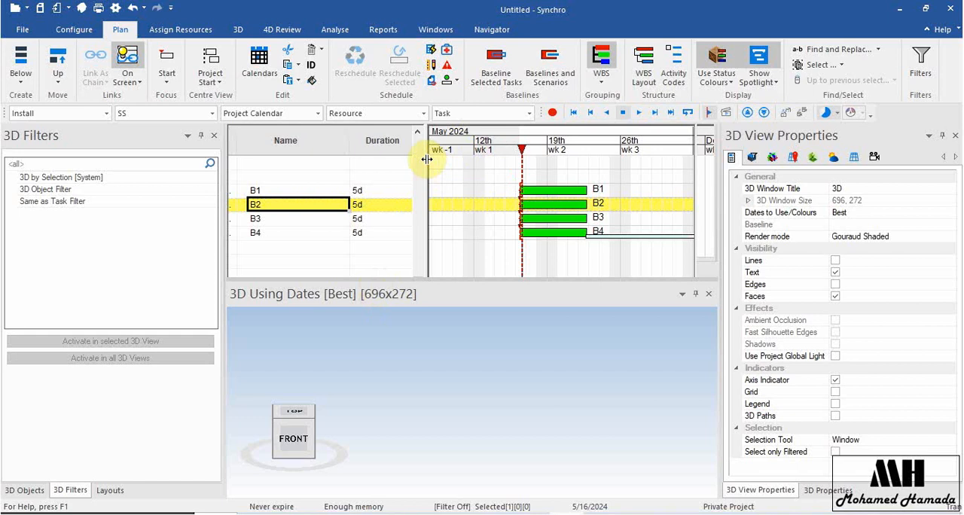
Bring the Start column into view in the task table and turn on Display Time of Day for the dates.
{"action": "left_click_drag", "start_coordinate": [425, 158], "coordinate": [547, 172]}
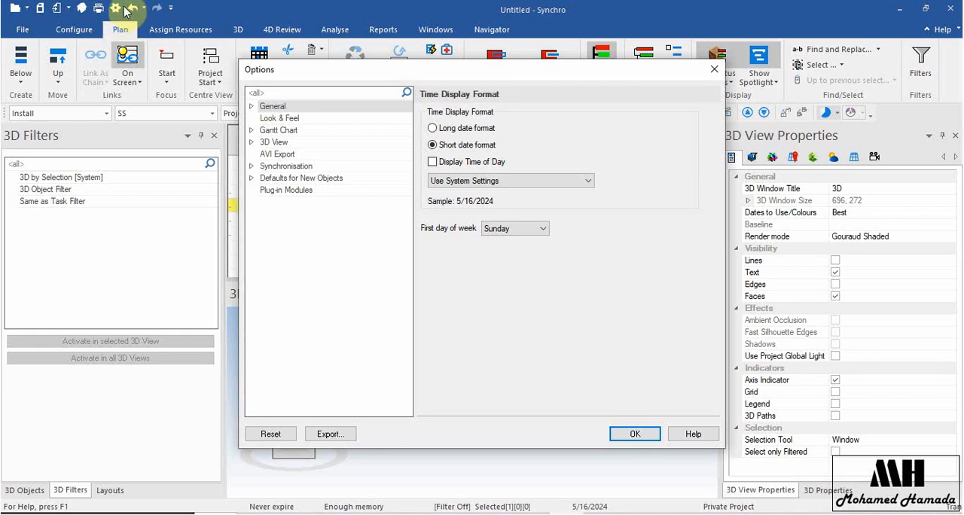
{"action": "left_click", "coordinate": [467, 168]}
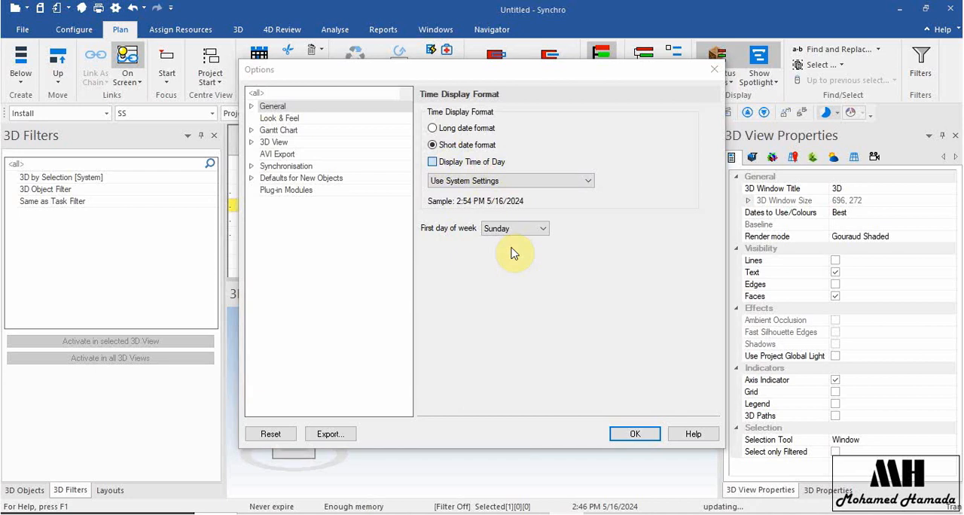
{"action": "left_click", "coordinate": [637, 431]}
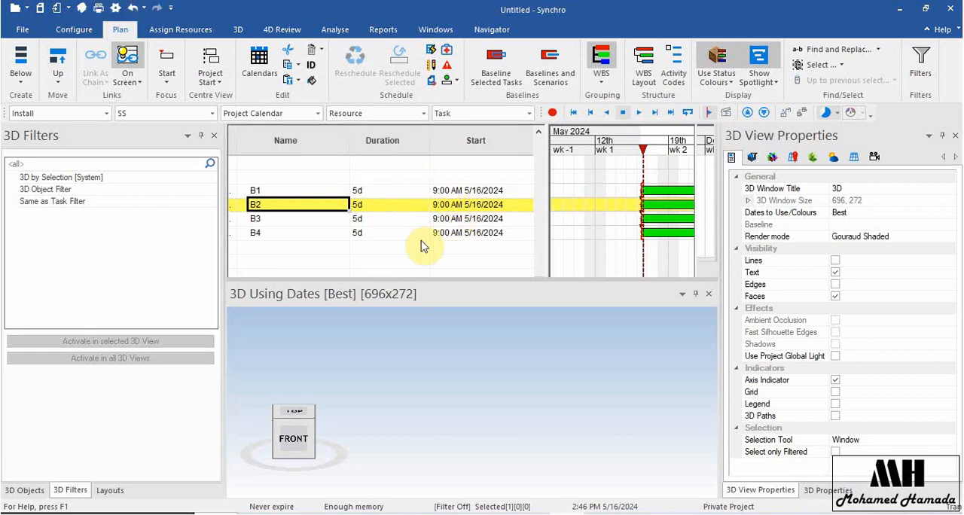
Turn off Display Time of Day in the time display format options.
{"action": "key", "text": "ctrl+apostrophe"}
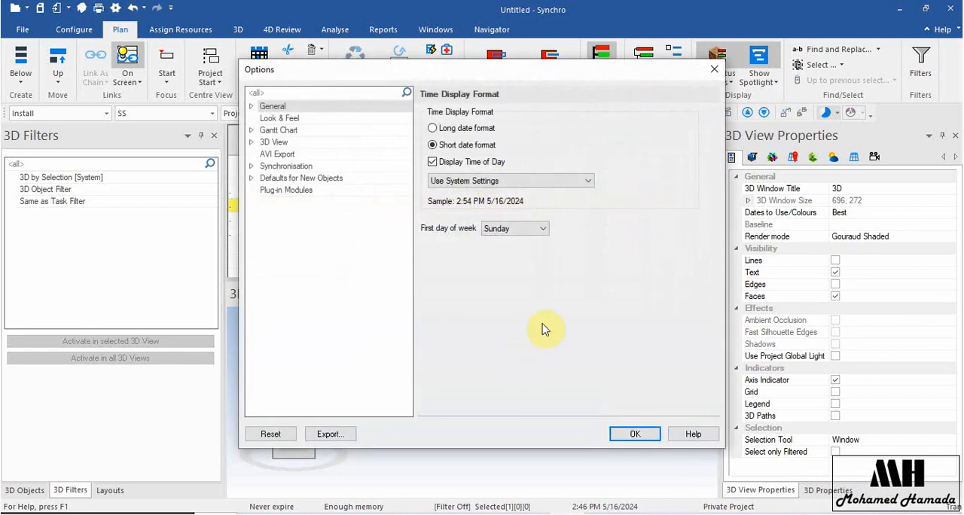
{"action": "left_click", "coordinate": [460, 160]}
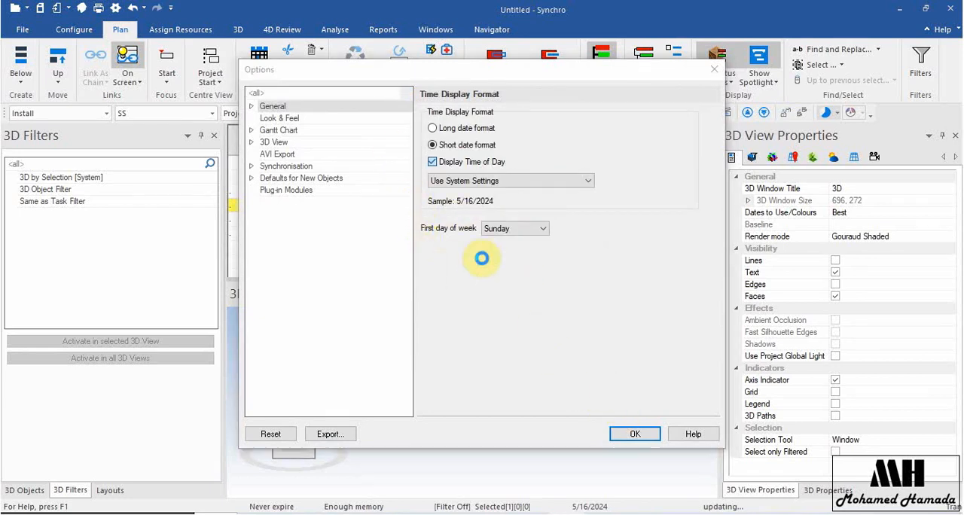
{"action": "left_click", "coordinate": [633, 434]}
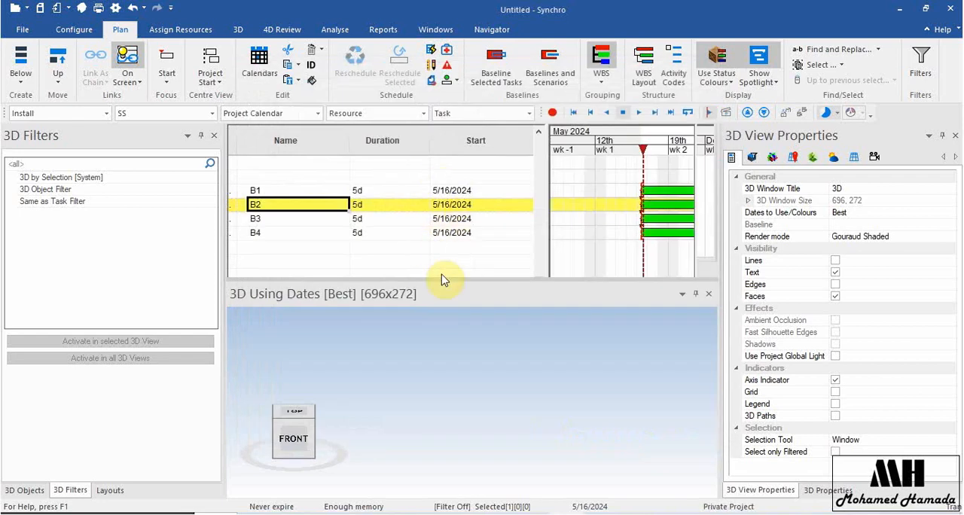